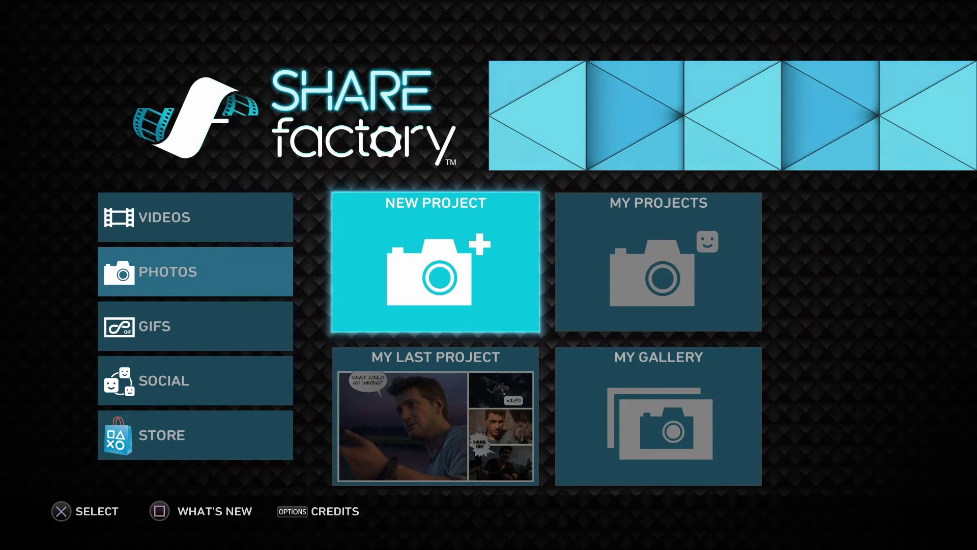
# - Start a New Project from the Photos home screen to reach theme selection
pyautogui.press('Left')
pyautogui.press('Up')
pyautogui.press('Right')
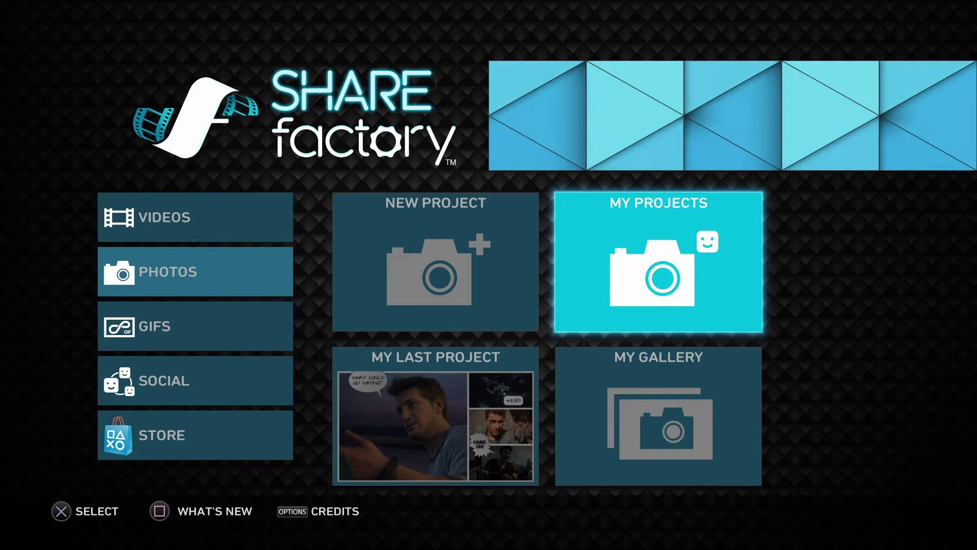
pyautogui.press('Left')
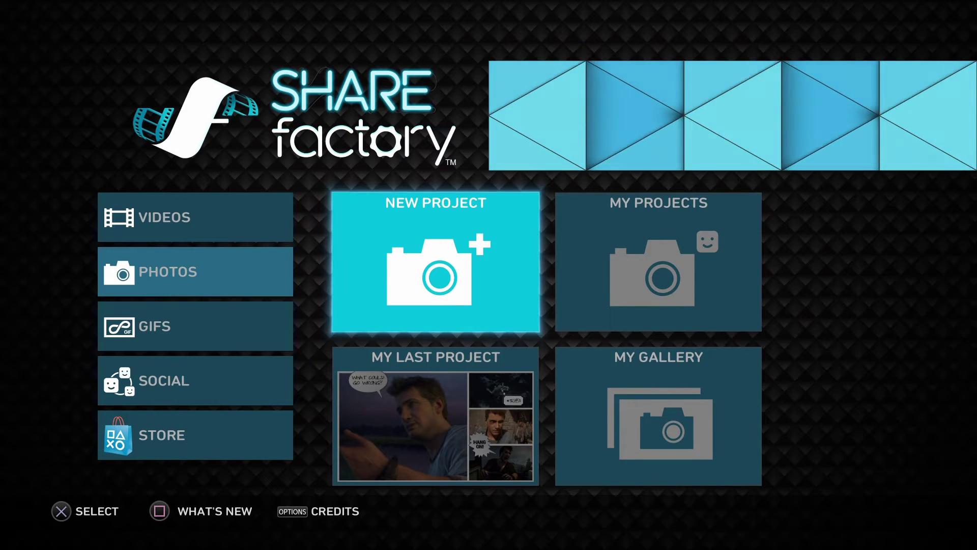
pyautogui.press('Right')
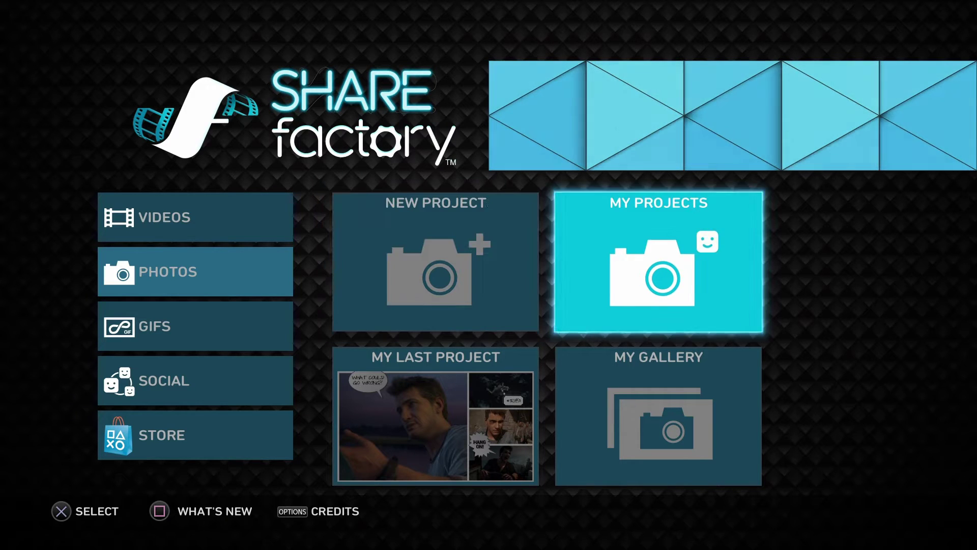
pyautogui.press('Left')
pyautogui.press('Return')
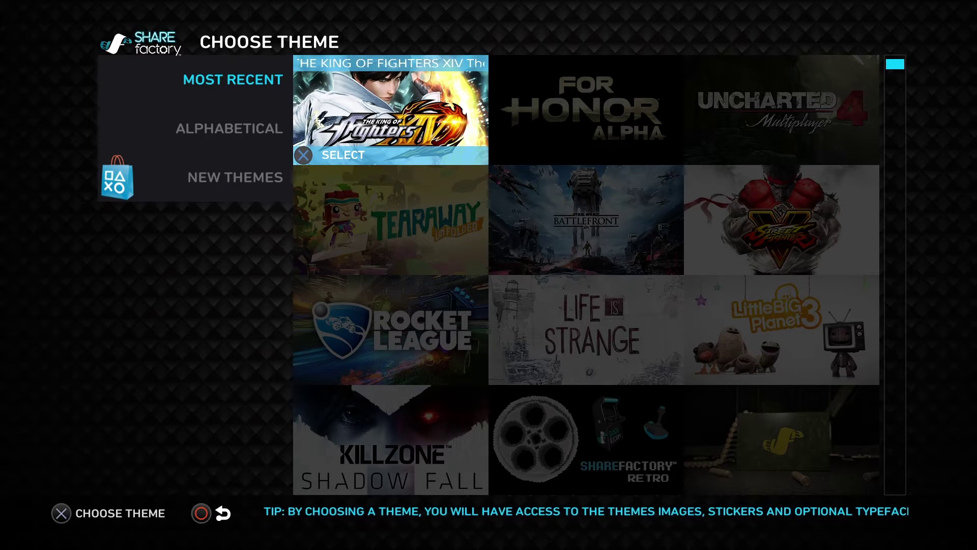
# - Choose the Uncharted 4 Multiplayer theme
pyautogui.press('Down')
pyautogui.press('Down')
pyautogui.press('Down')
pyautogui.press('Right')
pyautogui.press('Right')
pyautogui.press('Up')
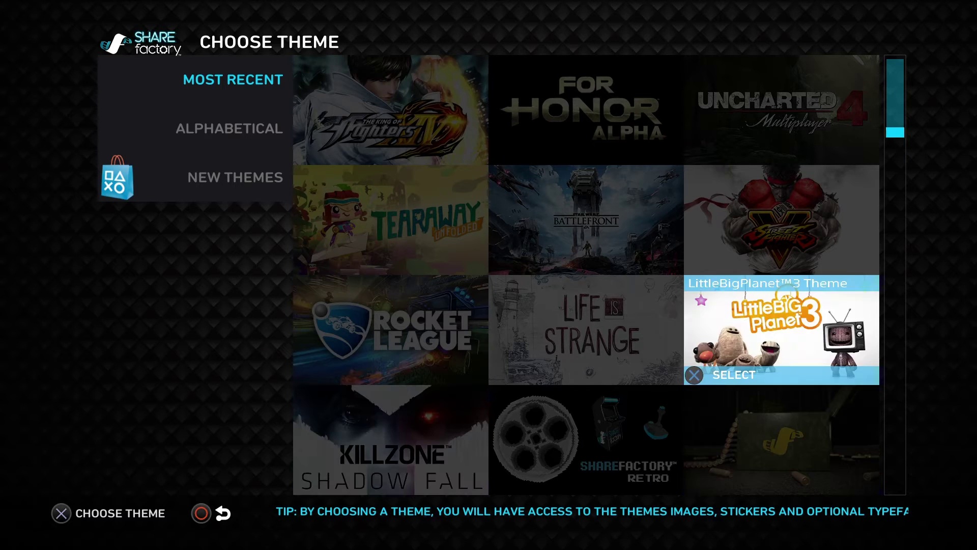
pyautogui.press('Up')
pyautogui.press('Up')
pyautogui.press('Return')
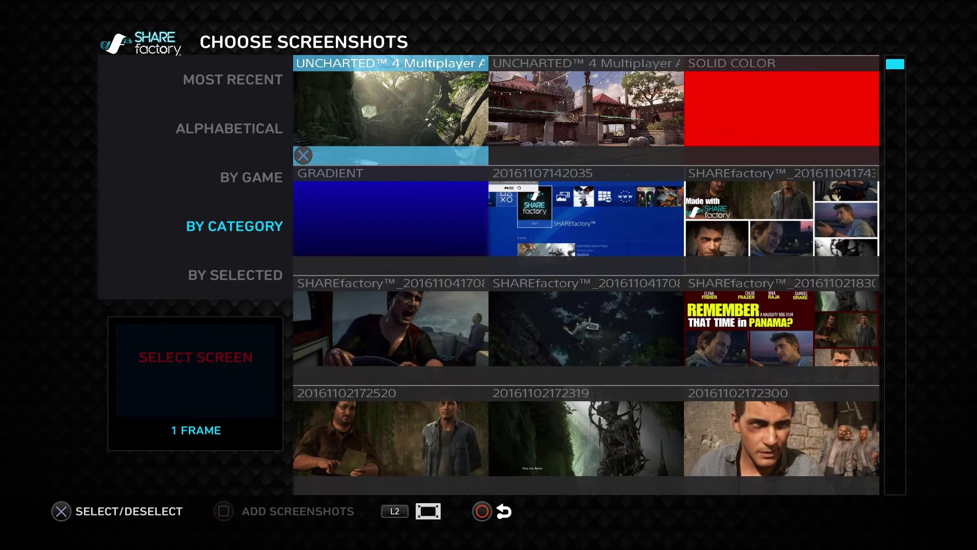
# - Add the first Uncharted screenshot and browse the remaining screenshot rows
pyautogui.press('Return')
pyautogui.press('Right')
pyautogui.press('Left')
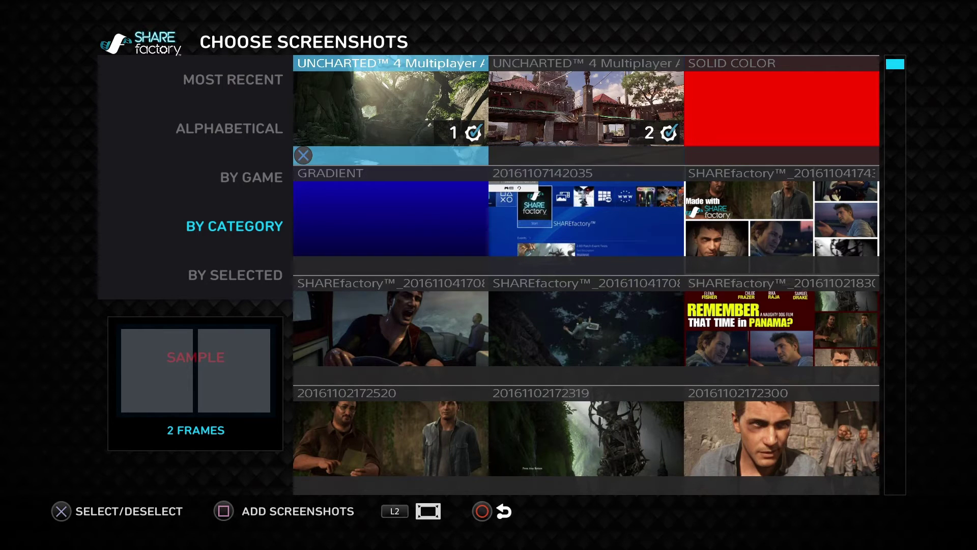
pyautogui.press('Down')
pyautogui.press('Up')
pyautogui.press('Right')
pyautogui.press('Right')
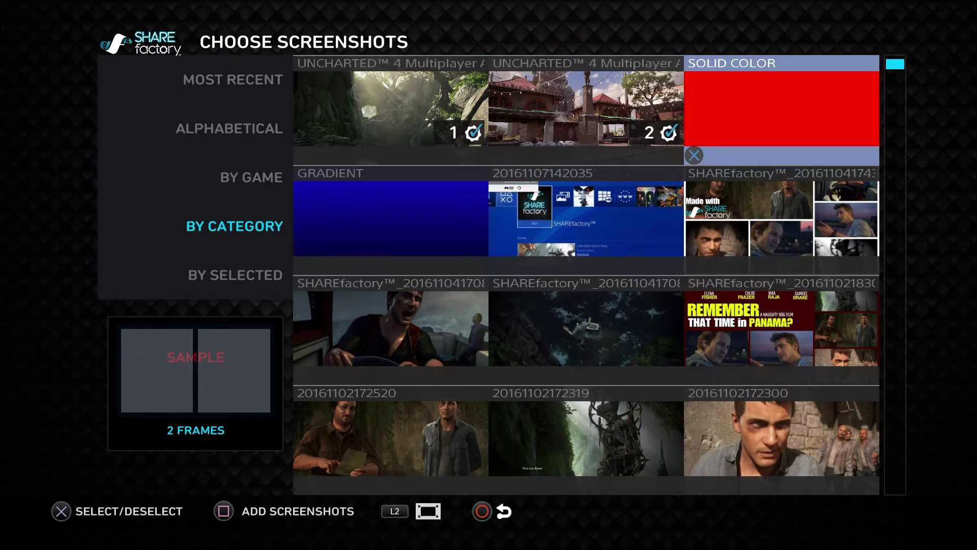
pyautogui.press('Left')
pyautogui.press('Left')
pyautogui.press('Down')
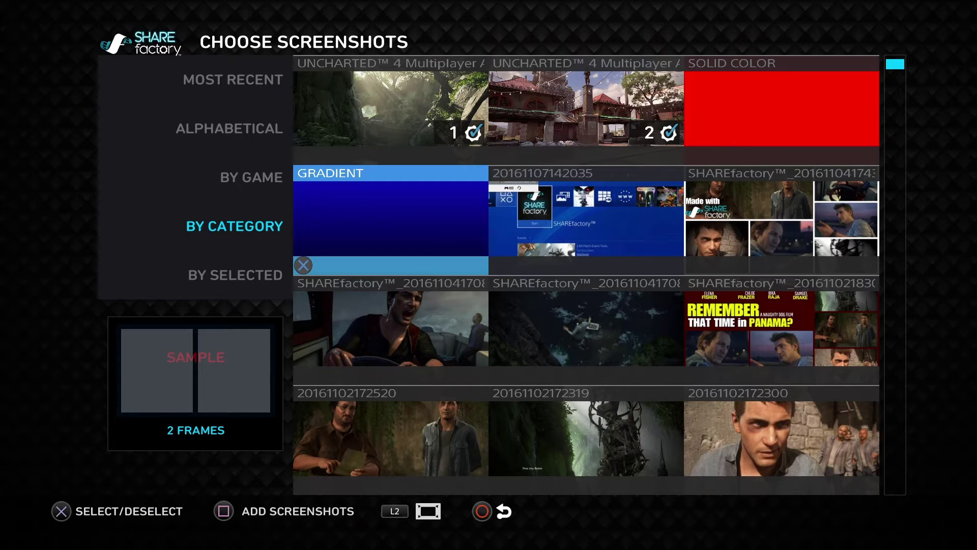
pyautogui.press('Up')
pyautogui.press('Right')
pyautogui.press('Right')
pyautogui.press('Left')
pyautogui.press('Left')
pyautogui.press('Down')
pyautogui.press('Down')
pyautogui.press('Down')
pyautogui.press('Down')
pyautogui.press('Down')
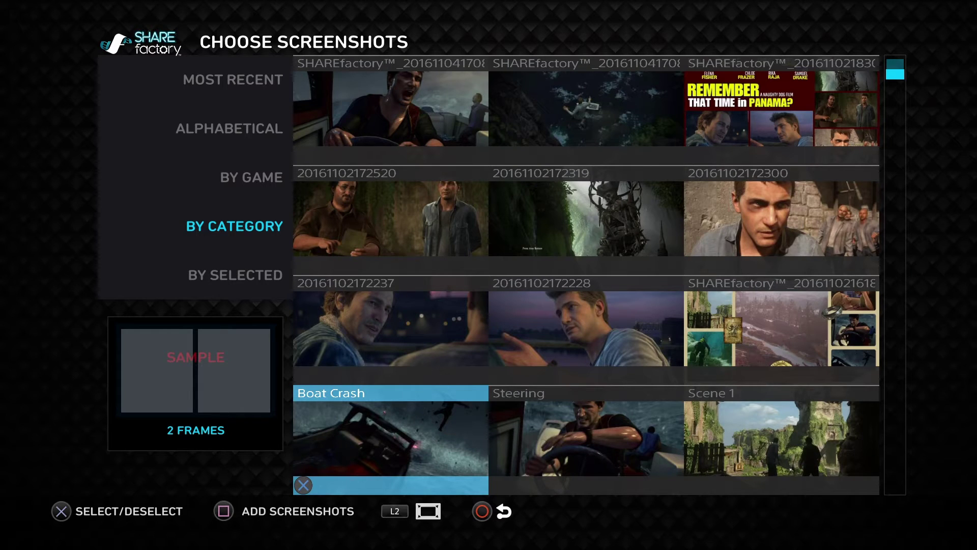
pyautogui.press('Up')
pyautogui.press('Up')
pyautogui.press('Up')
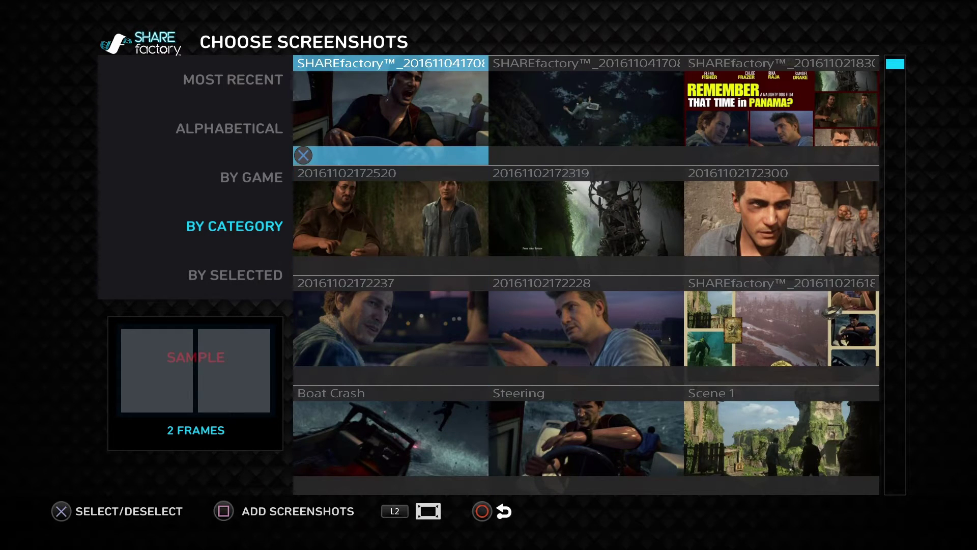
pyautogui.press('Right')
pyautogui.press('Down')
pyautogui.press('Return')
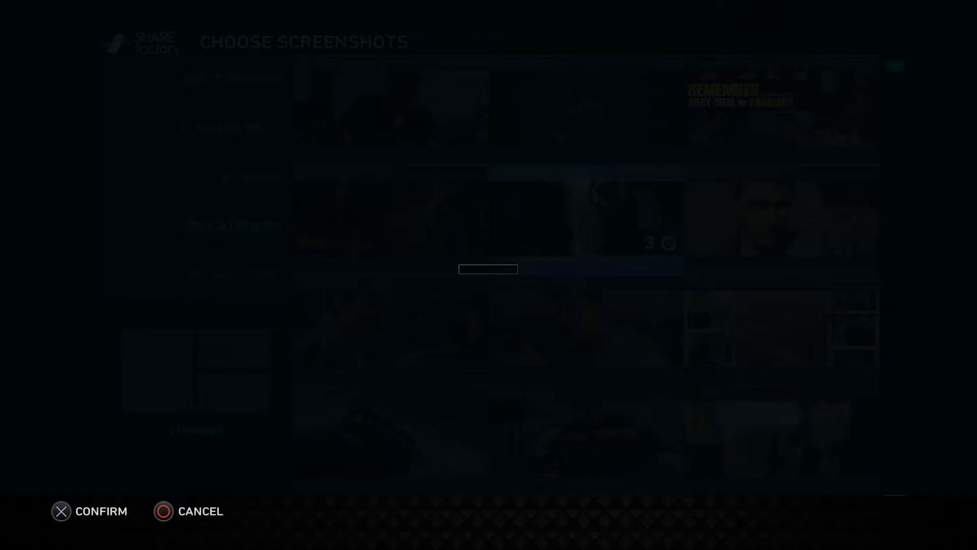
# - Continue into the collage editor and preview the one- to four-frame layouts
pyautogui.press('Return')
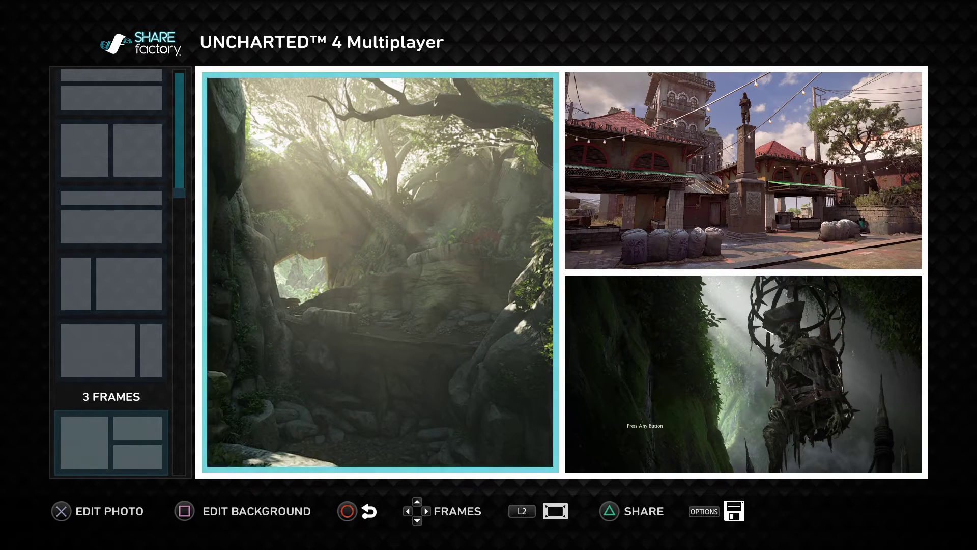
pyautogui.press('Left')
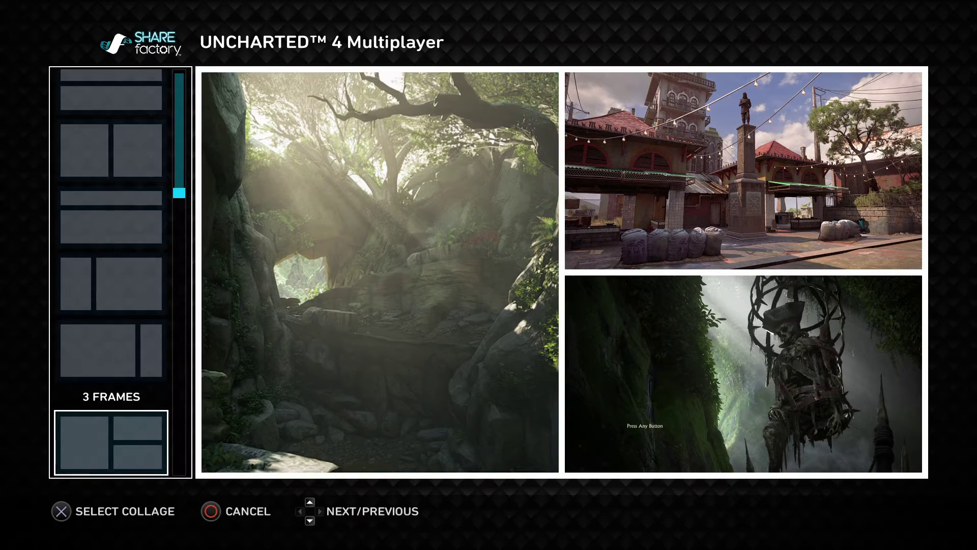
pyautogui.press('Up')
pyautogui.press('Up')
pyautogui.press('Up')
pyautogui.press('Up')
pyautogui.press('Up')
pyautogui.press('Up')
pyautogui.press('Up')
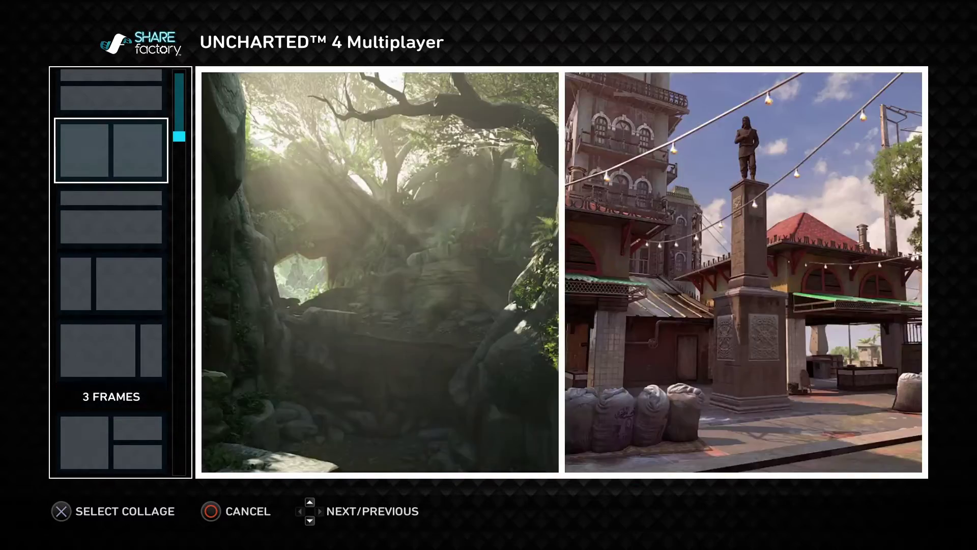
pyautogui.press('Down')
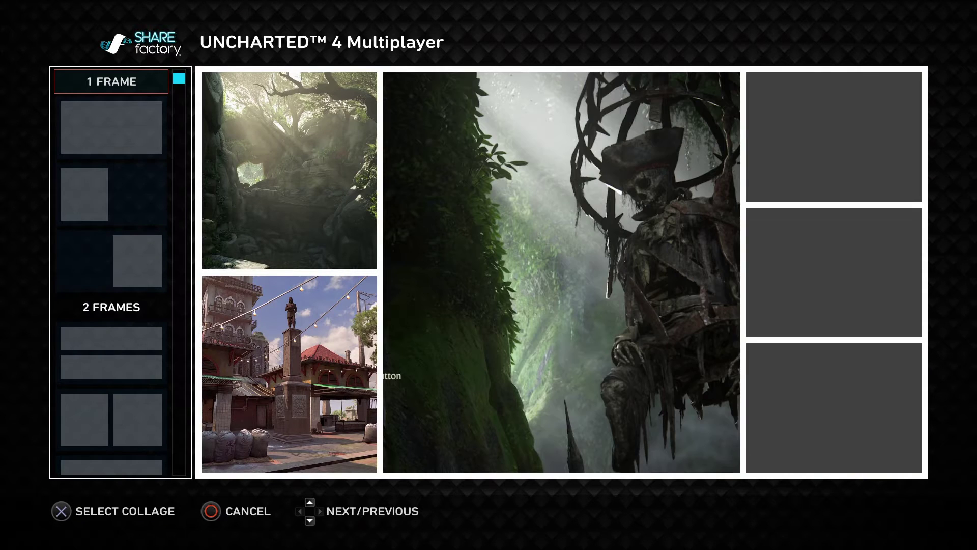
pyautogui.press('Down')
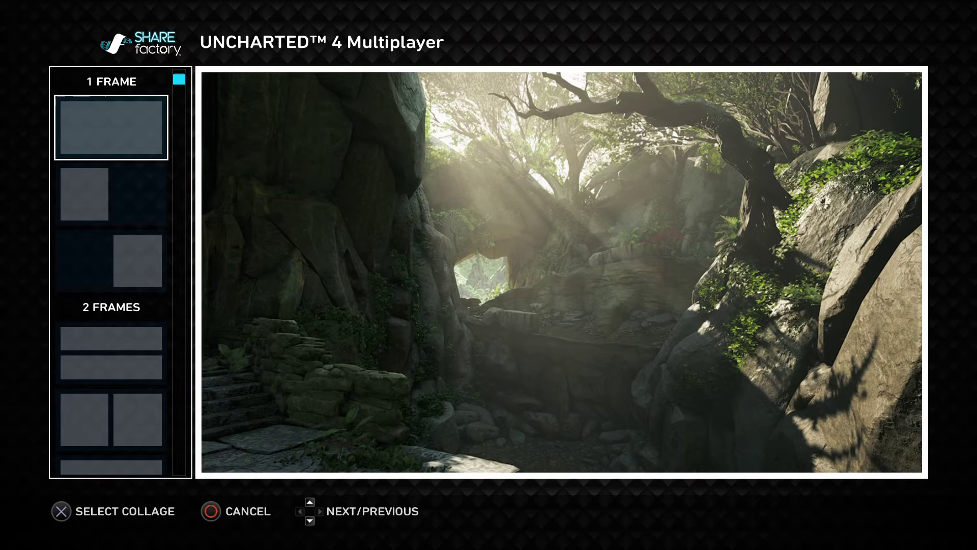
pyautogui.press('Down')
pyautogui.press('Down')
pyautogui.press('Down')
pyautogui.press('Down')
pyautogui.press('Down')
pyautogui.press('Down')
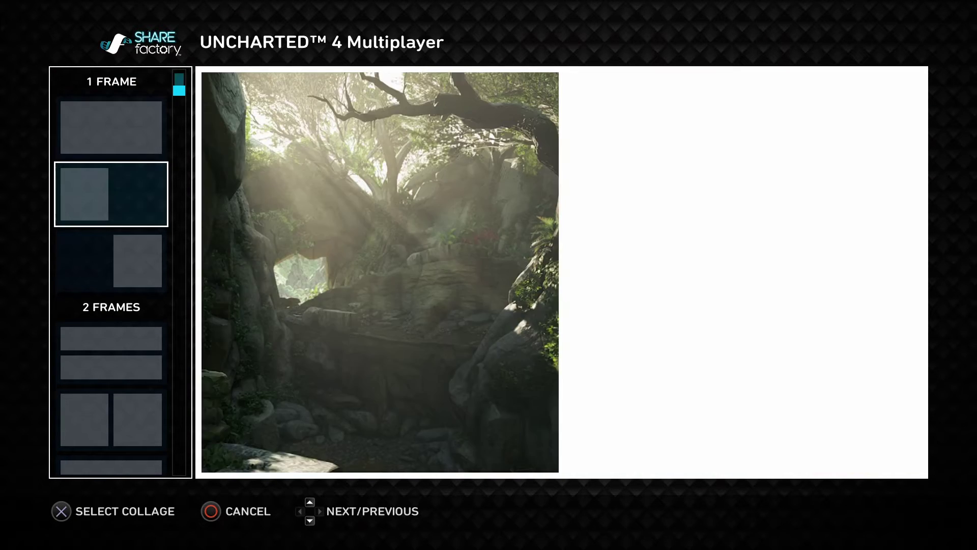
pyautogui.press('Down')
pyautogui.press('Down')
pyautogui.press('Down')
pyautogui.press('Down')
pyautogui.press('Down')
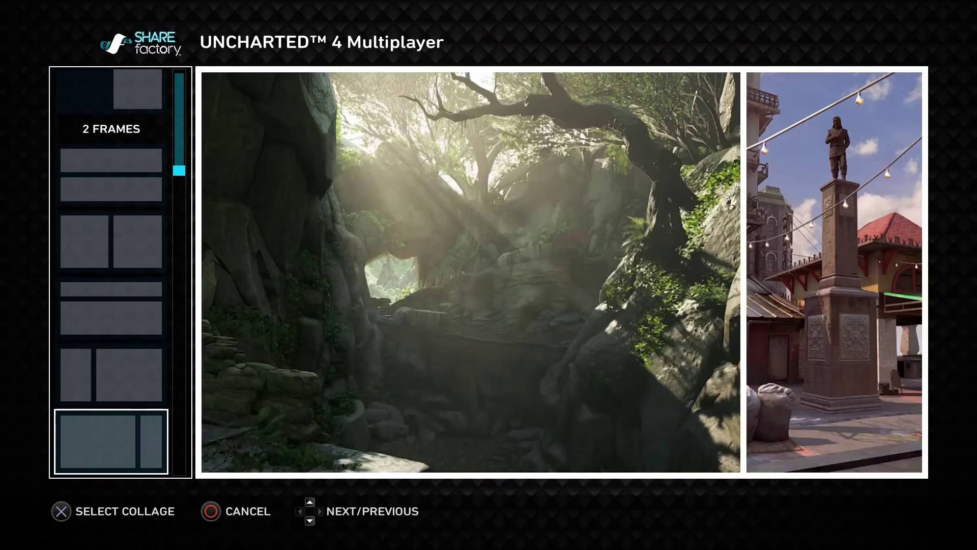
pyautogui.press('Down')
pyautogui.press('Down')
pyautogui.press('Down')
pyautogui.press('Down')
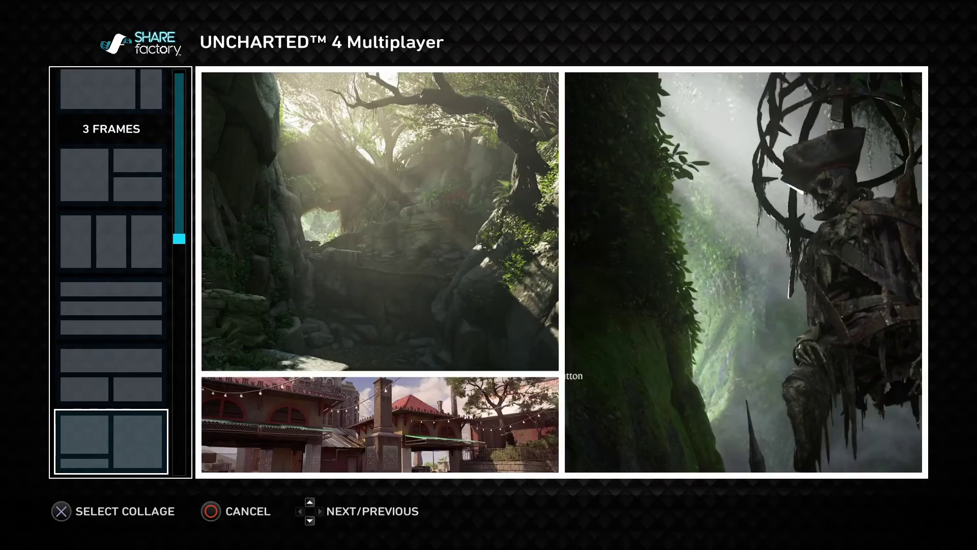
pyautogui.press('Down')
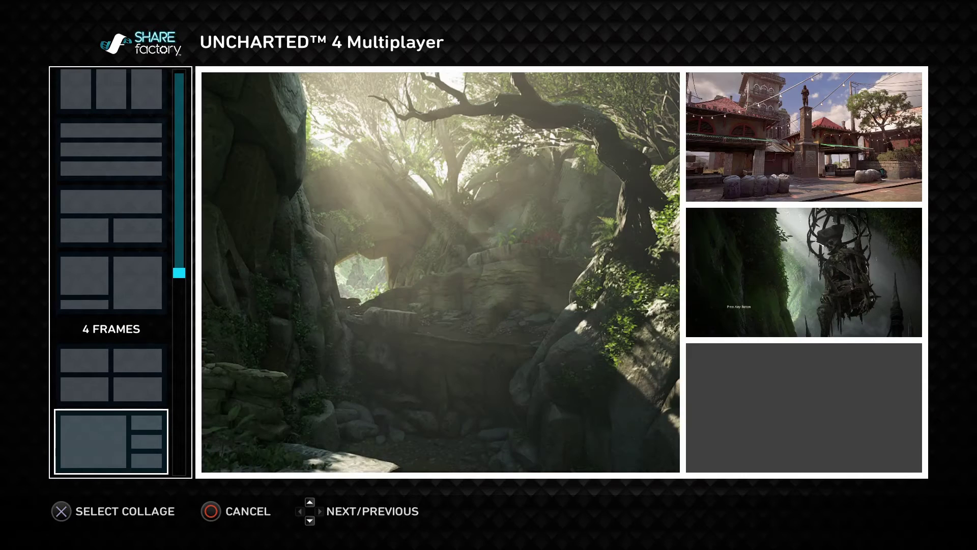
pyautogui.press('Down')
pyautogui.press('Down')
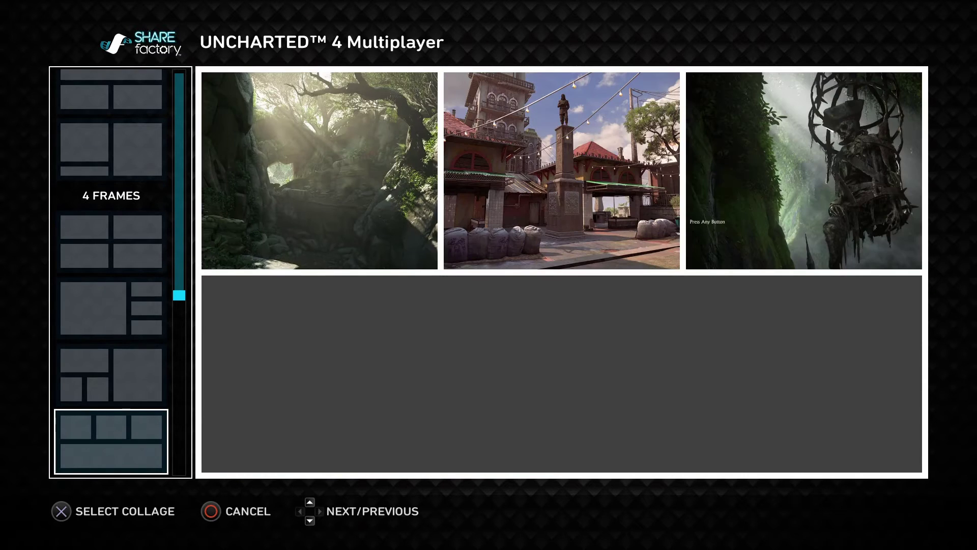
pyautogui.press('Down')
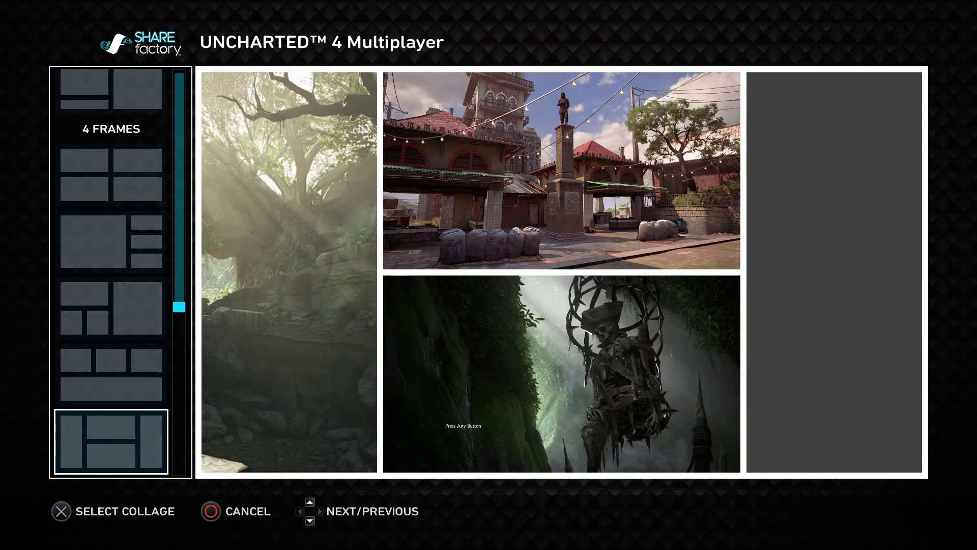
# - Apply the six-frame layout with the large centre frame
pyautogui.press('Up')
pyautogui.press('Up')
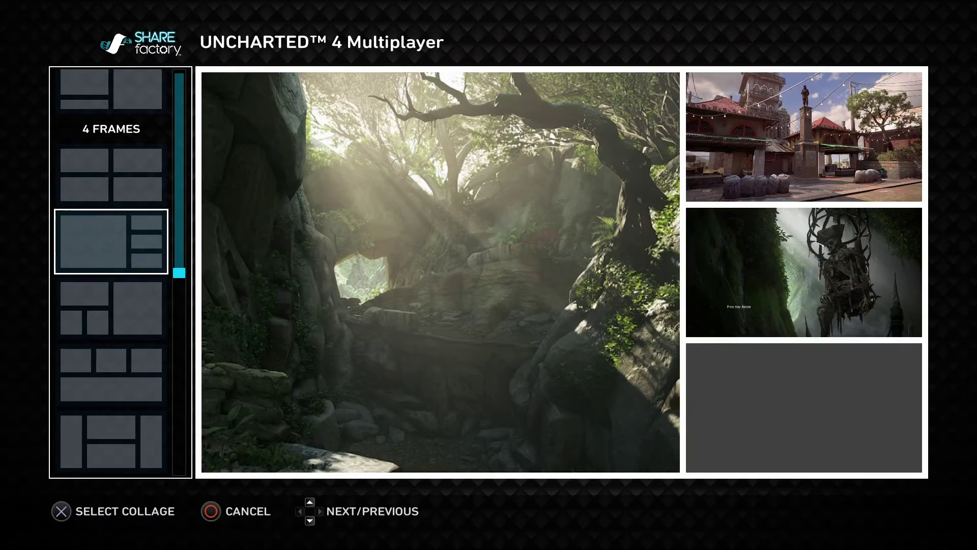
pyautogui.press('Up')
pyautogui.press('Up')
pyautogui.press('Up')
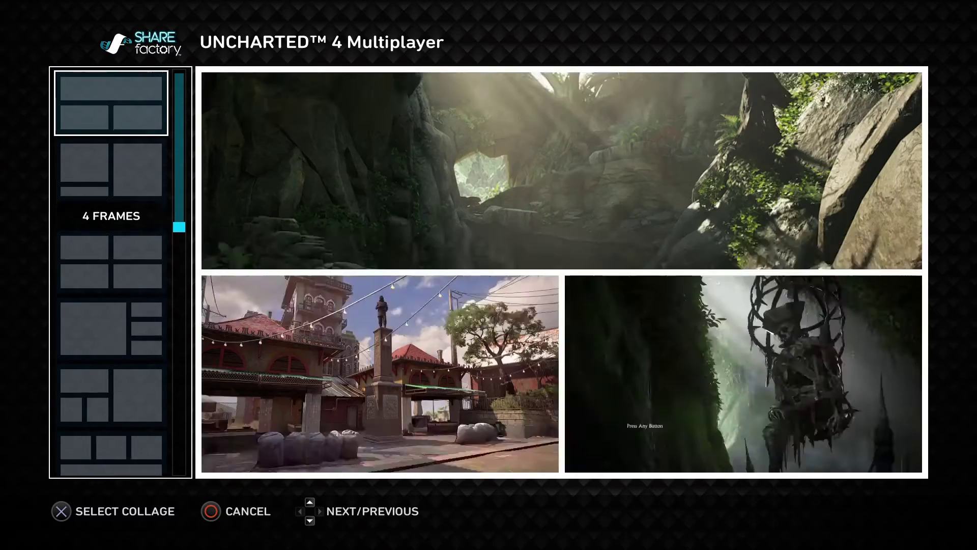
pyautogui.press('Down')
pyautogui.press('Down')
pyautogui.press('Down')
pyautogui.press('Down')
pyautogui.press('Down')
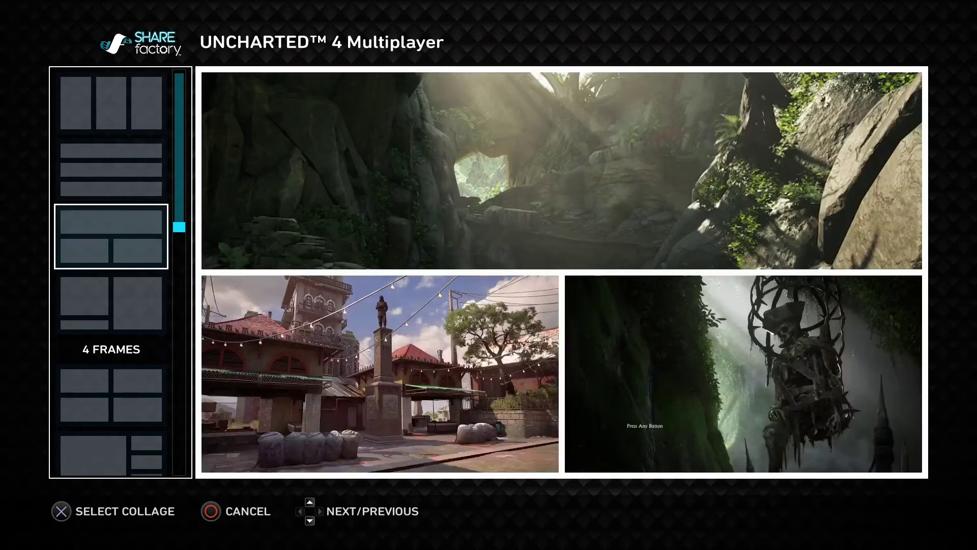
pyautogui.press('Down')
pyautogui.press('Down')
pyautogui.press('Down')
pyautogui.press('Down')
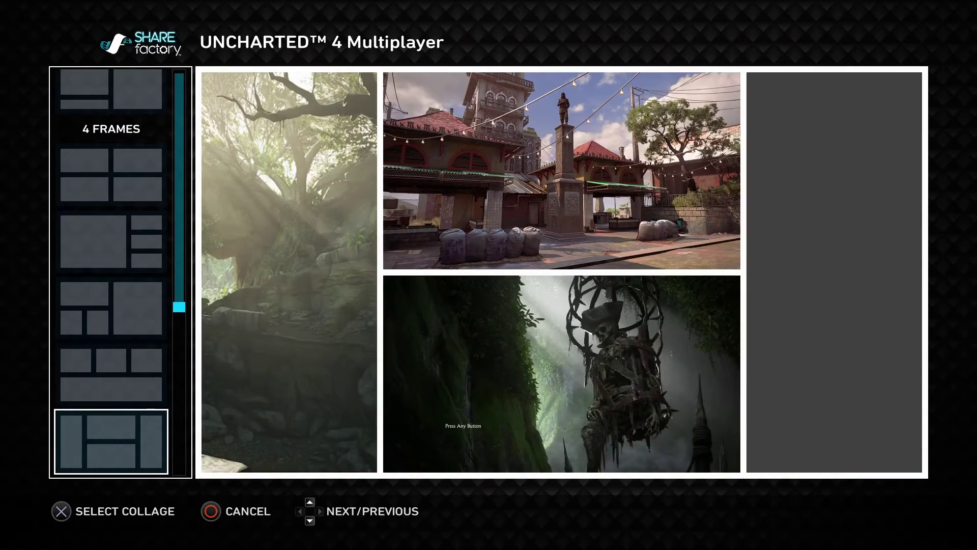
pyautogui.press('Down')
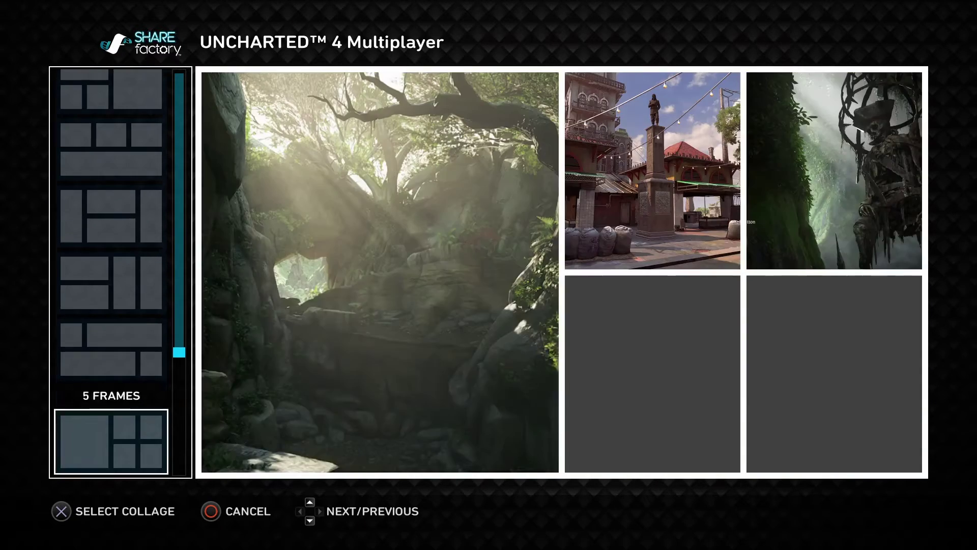
pyautogui.press('Down')
pyautogui.press('Down')
pyautogui.press('Down')
pyautogui.press('Down')
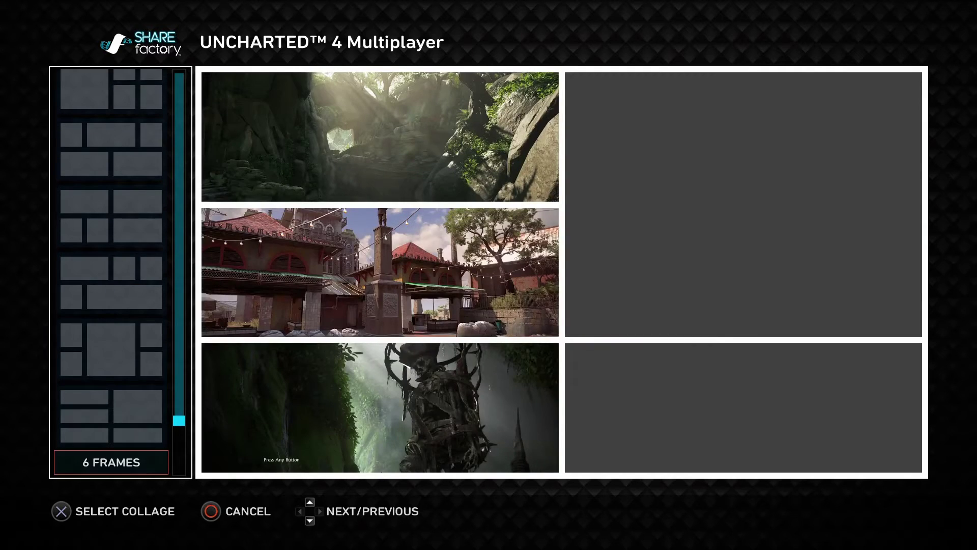
pyautogui.press('Down')
pyautogui.press('Down')
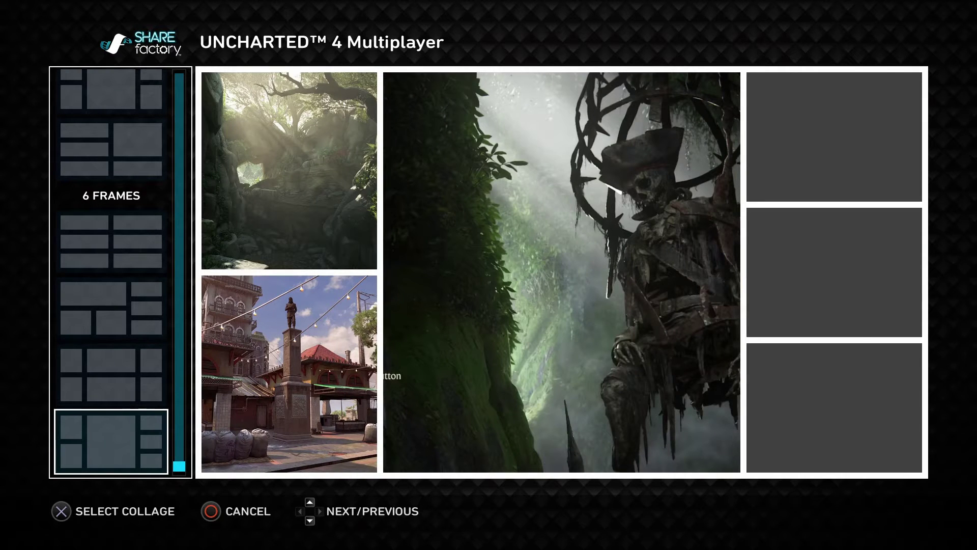
pyautogui.press('Return')
pyautogui.press('Right')
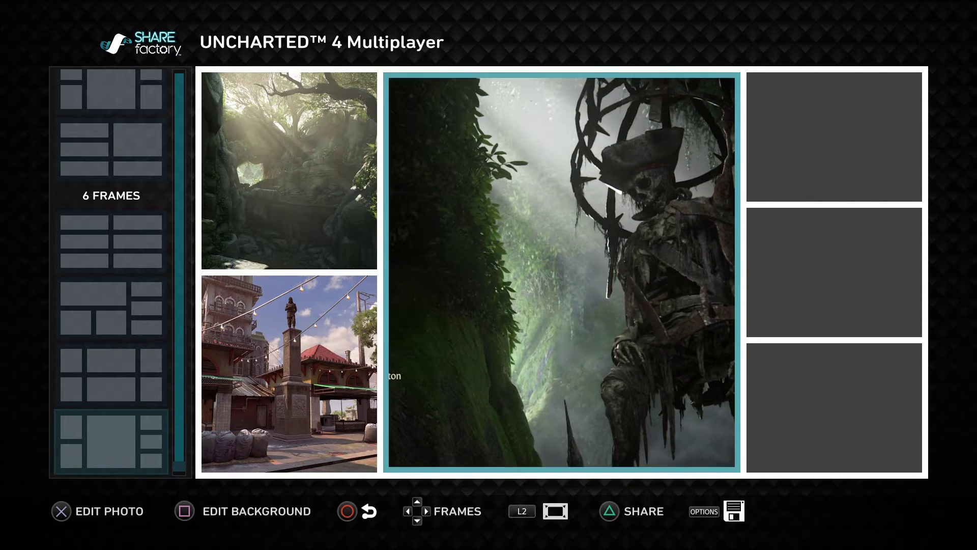
# - Fill the top-right frame with the driving screenshot
pyautogui.press('Right')
pyautogui.press('Left')
pyautogui.press('Left')
pyautogui.press('Right')
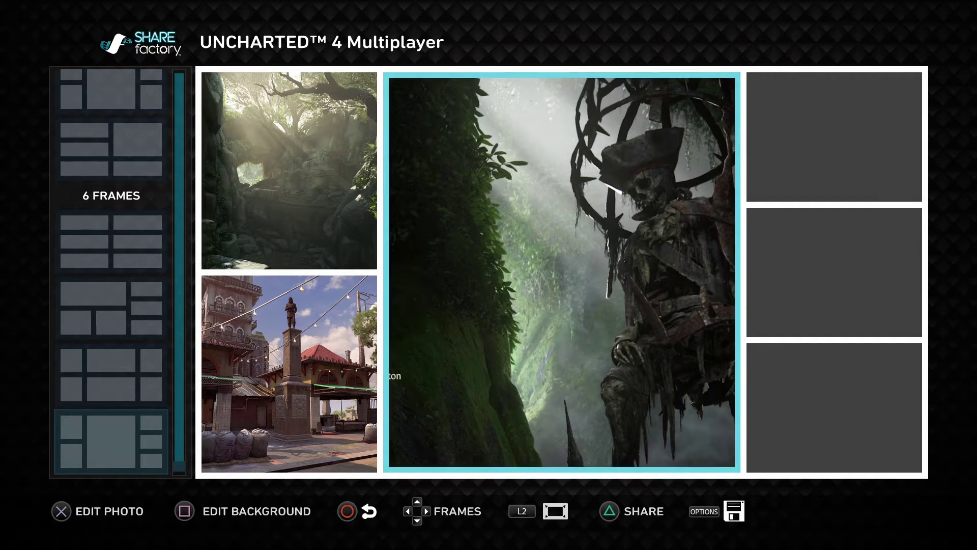
pyautogui.press('Right')
pyautogui.press('Up')
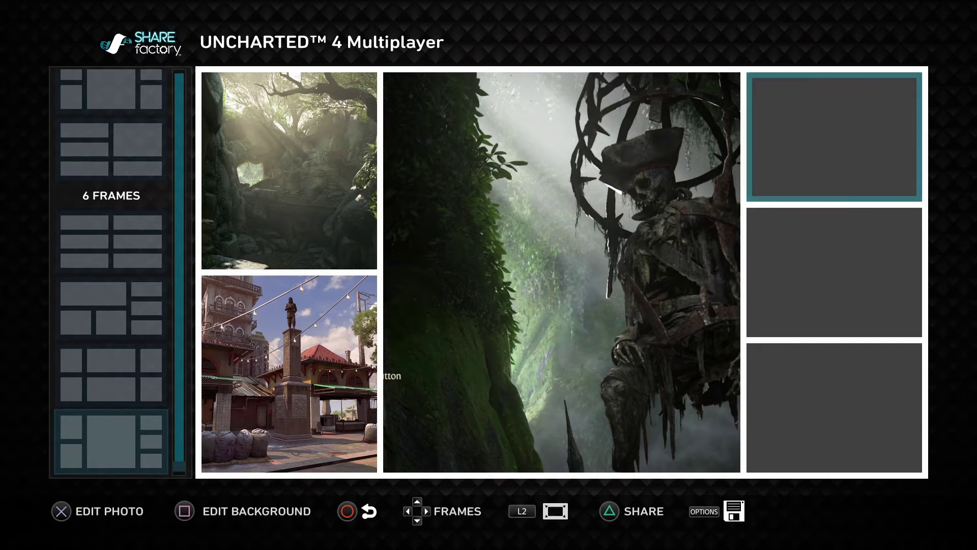
pyautogui.press('Return')
pyautogui.press('Right')
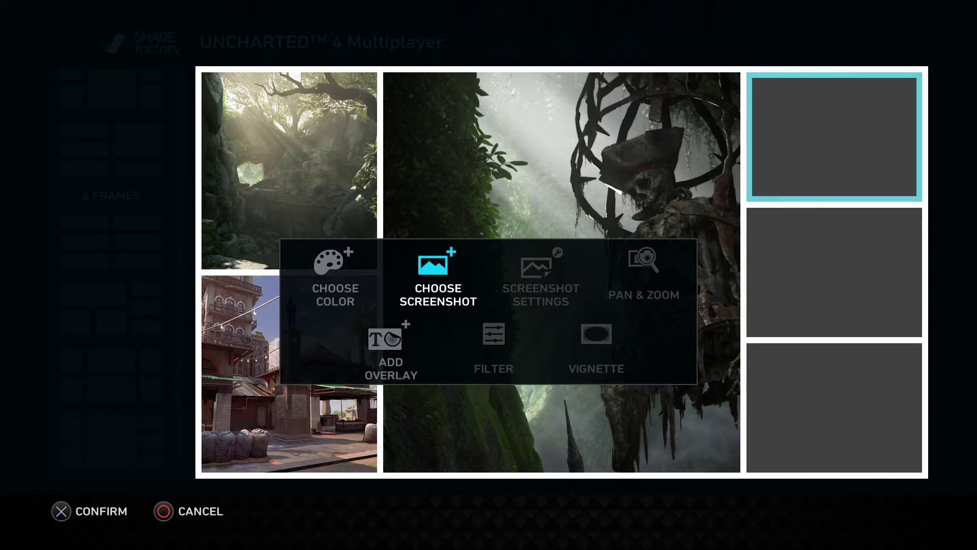
pyautogui.press('Return')
pyautogui.press('Down')
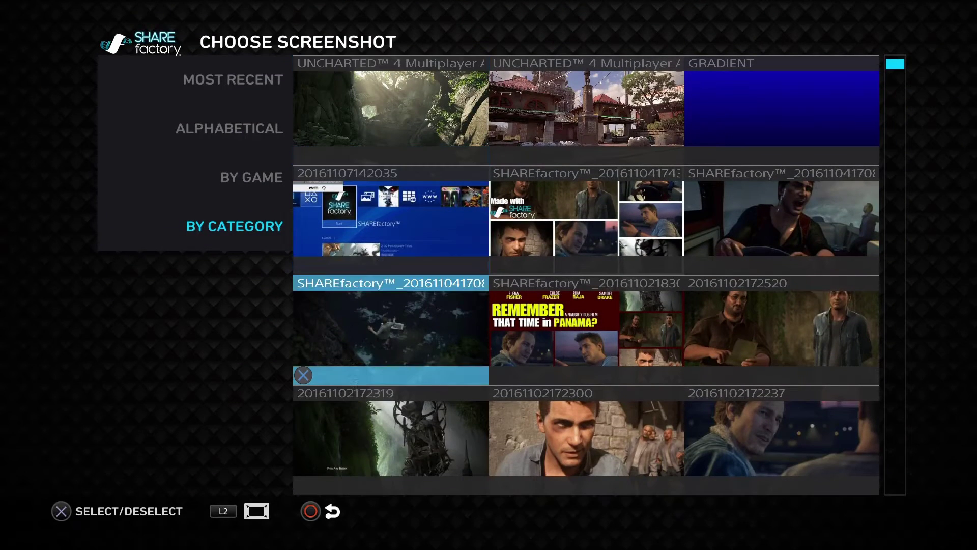
pyautogui.press('Right')
pyautogui.press('Right')
pyautogui.press('Up')
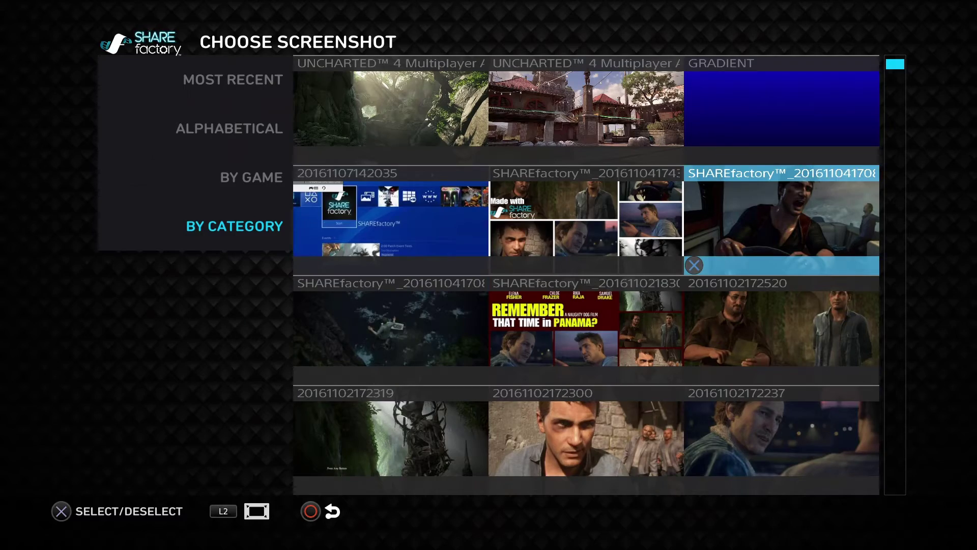
pyautogui.press('Return')
pyautogui.press('Down')
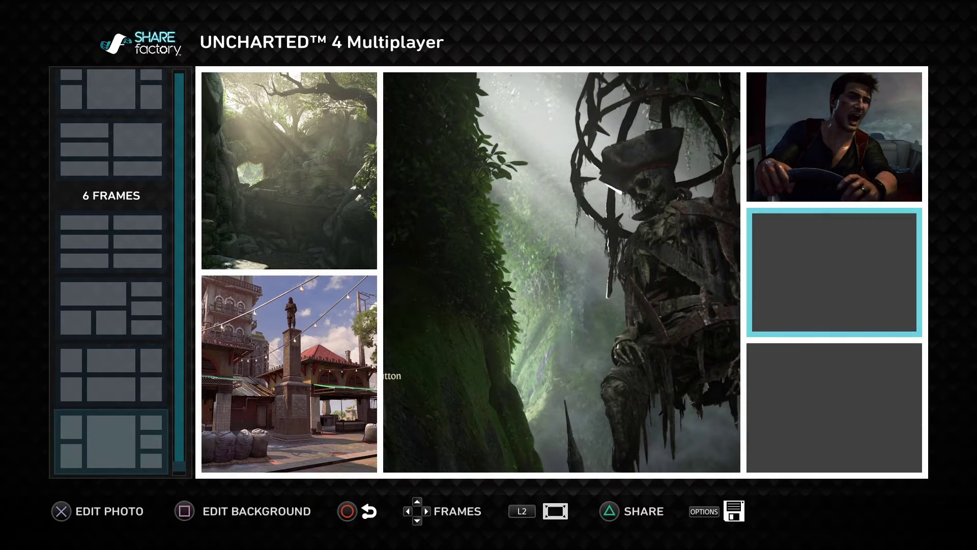
pyautogui.press('Return')
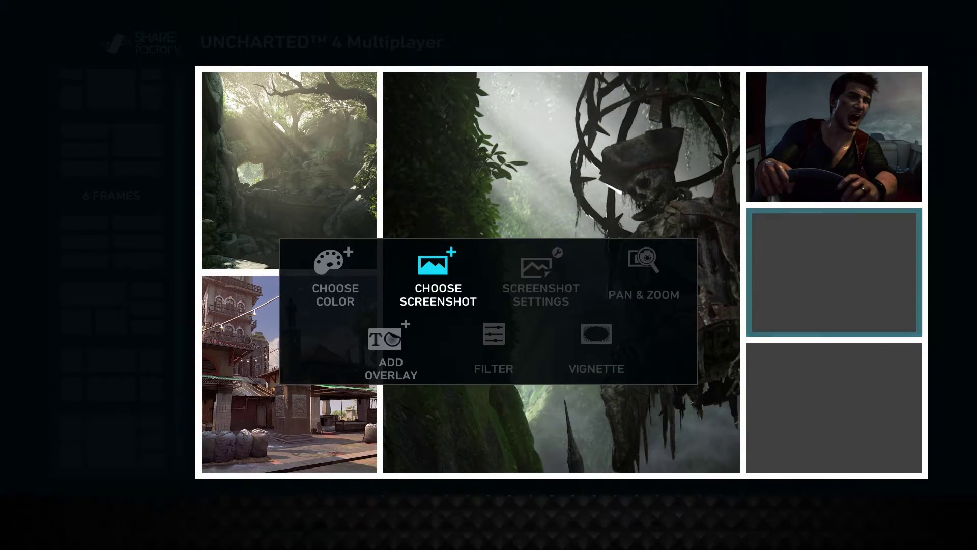
pyautogui.press('Return')
pyautogui.press('Down')
pyautogui.press('Down')
pyautogui.press('Right')
pyautogui.press('Return')
pyautogui.press('Down')
pyautogui.press('Return')
pyautogui.press('Down')
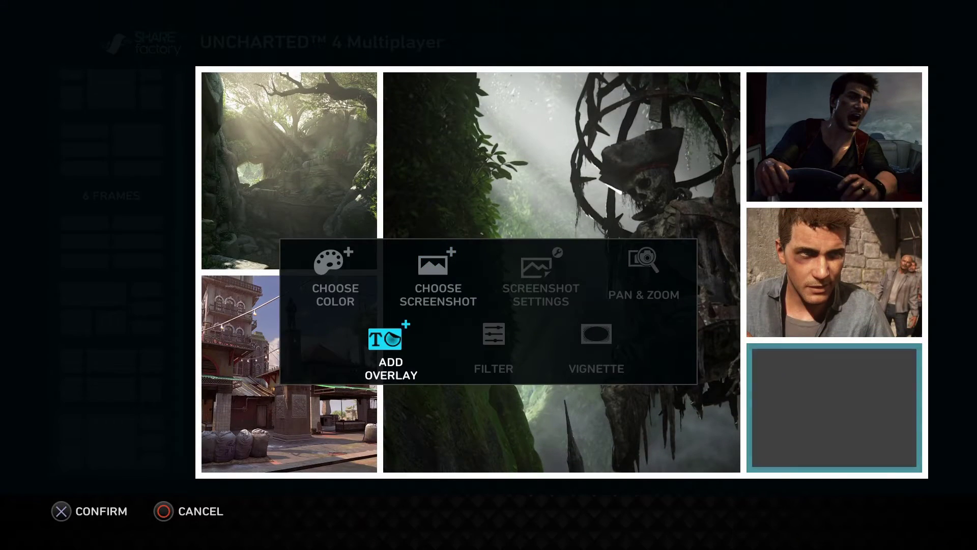
pyautogui.press('Up')
pyautogui.press('Right')
pyautogui.press('Return')
pyautogui.press('Down')
pyautogui.press('Down')
pyautogui.press('Down')
pyautogui.press('Right')
pyautogui.press('Right')
pyautogui.press('Return')
pyautogui.press('Left')
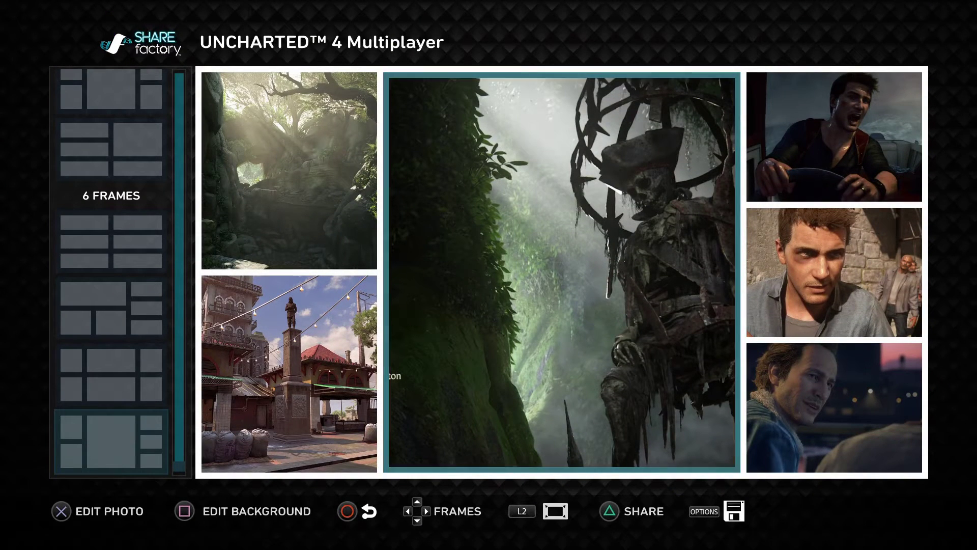
pyautogui.press('Return')
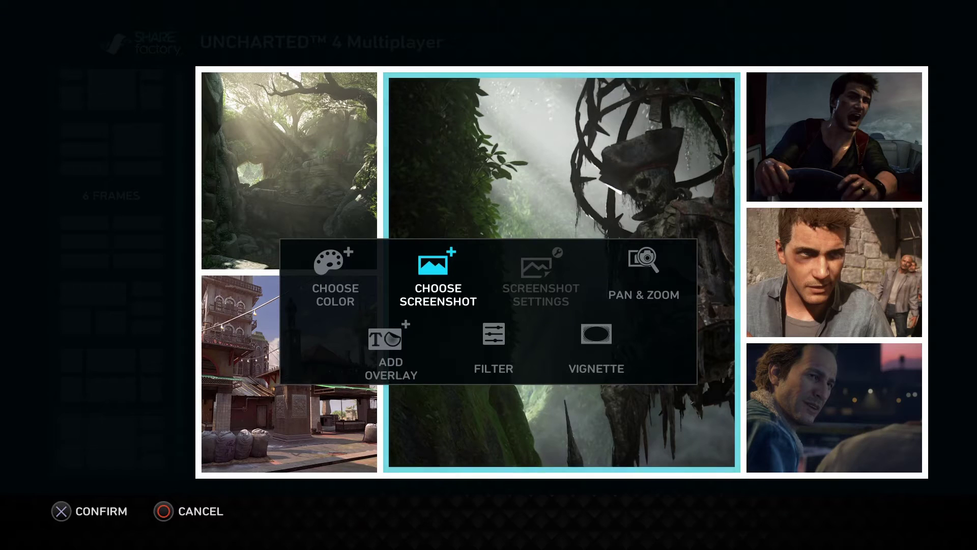
# - Zoom the centre skeleton screenshot to 144% and pan it so the skeleton is centred
pyautogui.press('Right')
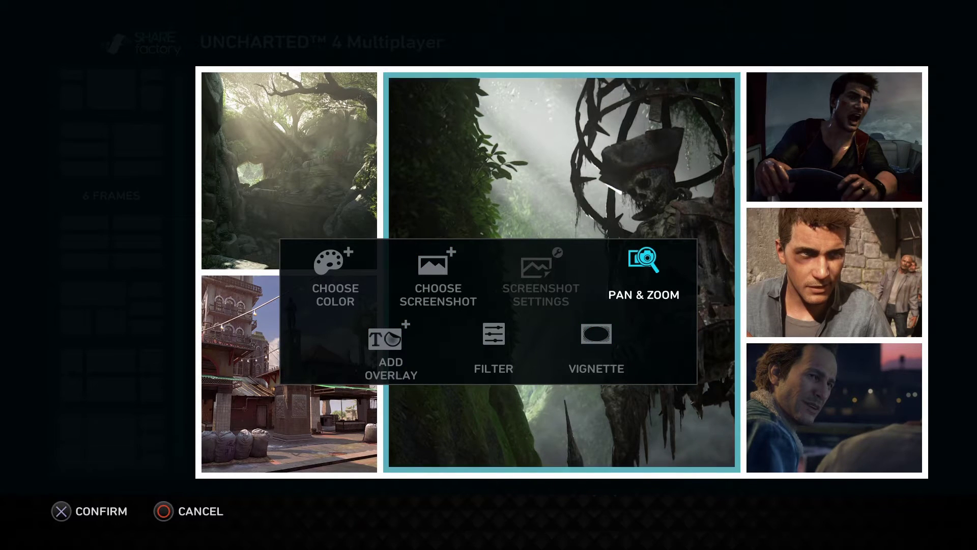
pyautogui.press('Return')
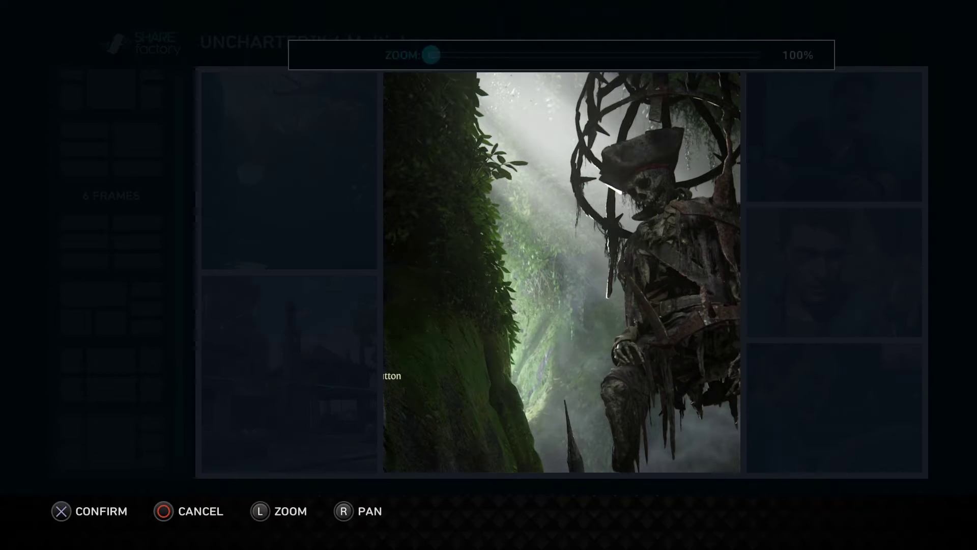
pyautogui.press('Right')
pyautogui.press('Right')
pyautogui.press('Right')
pyautogui.press('Right')
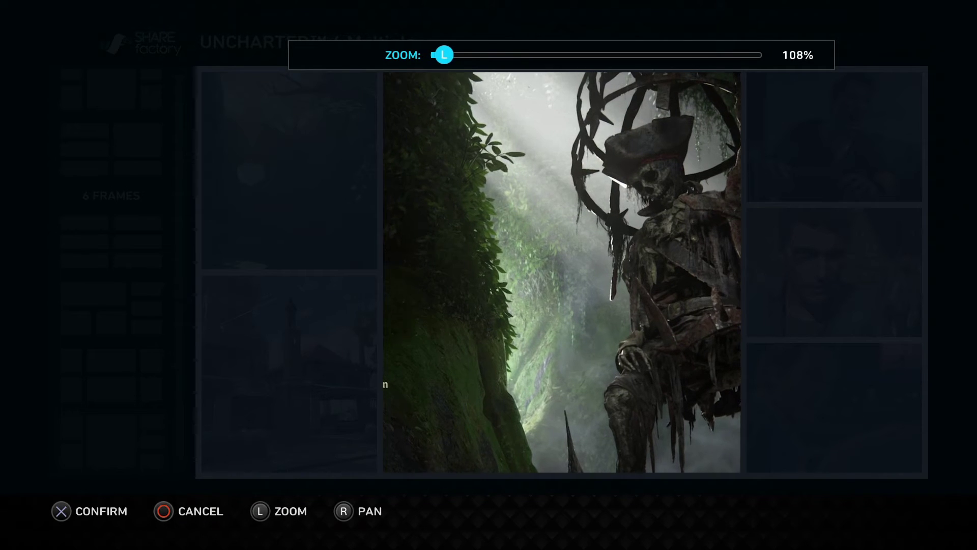
pyautogui.press('Right')
pyautogui.press('Up')
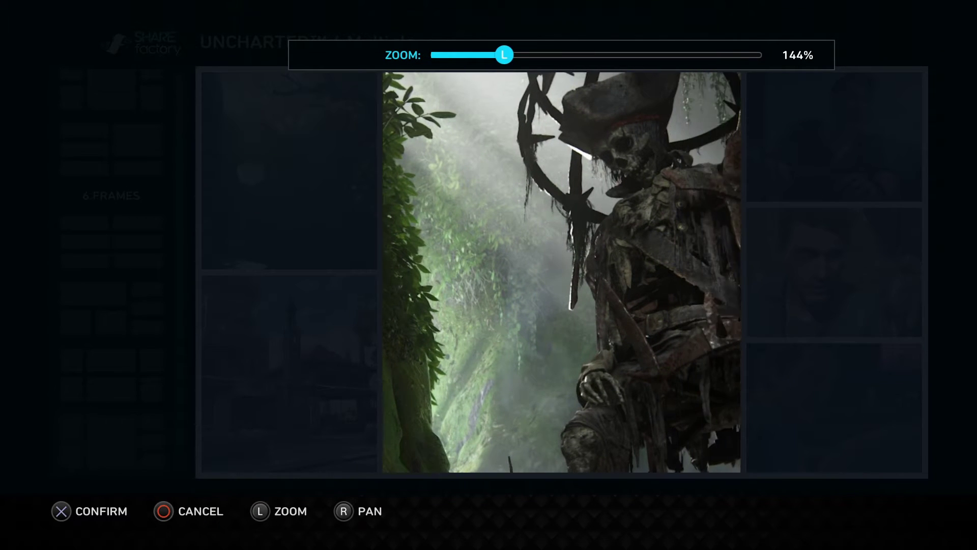
pyautogui.press('Right')
pyautogui.press('Down')
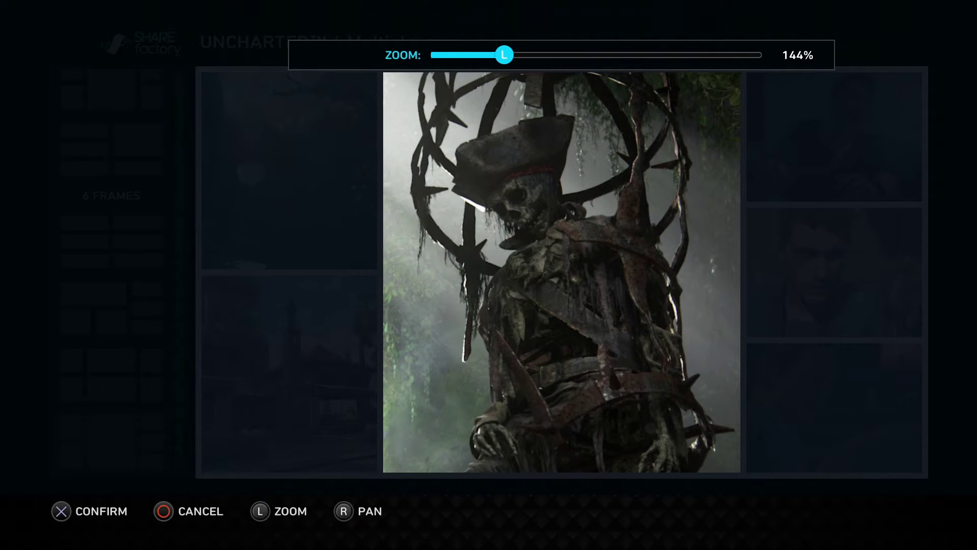
pyautogui.press('Return')
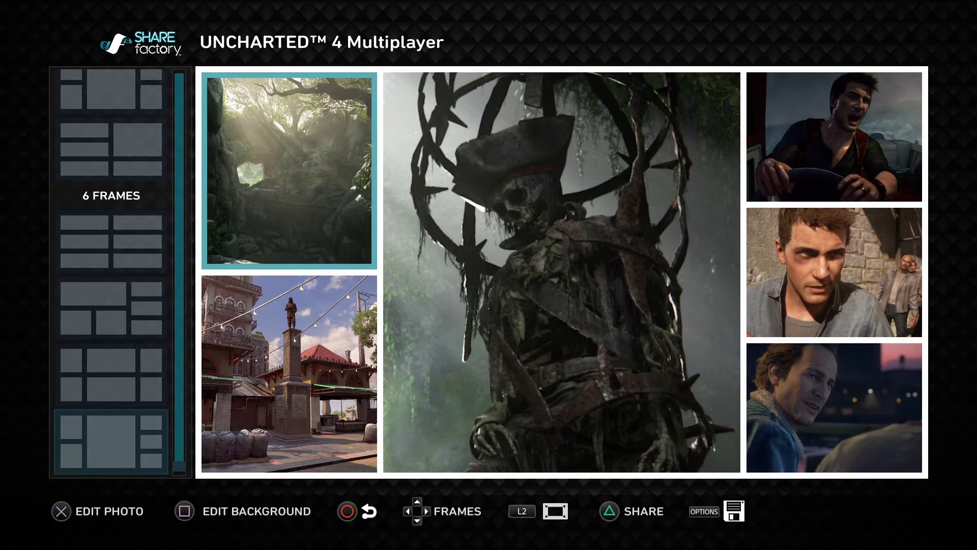
# - Fill the centre frame with solid blue (hue 250, saturation 91), then return to screenshot choice
pyautogui.press('Return')
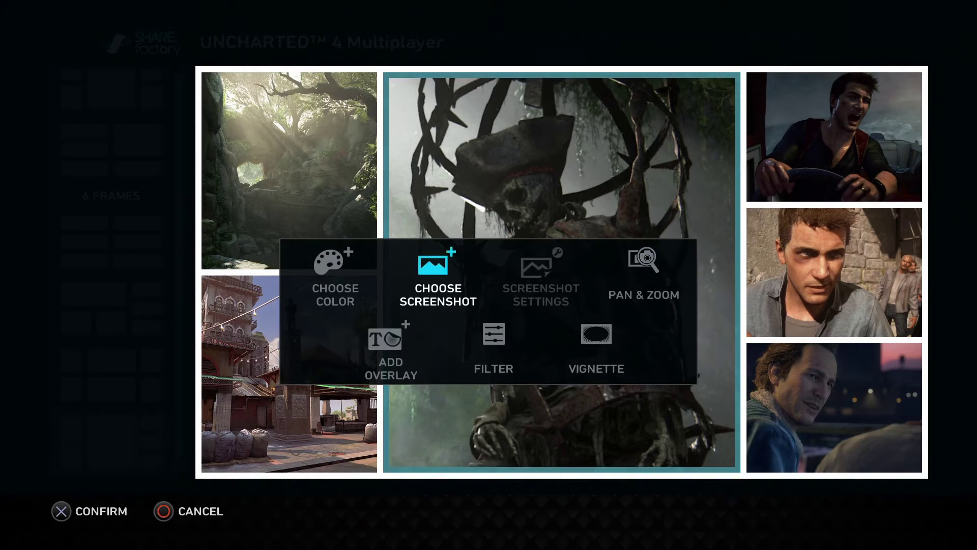
pyautogui.press('Return')
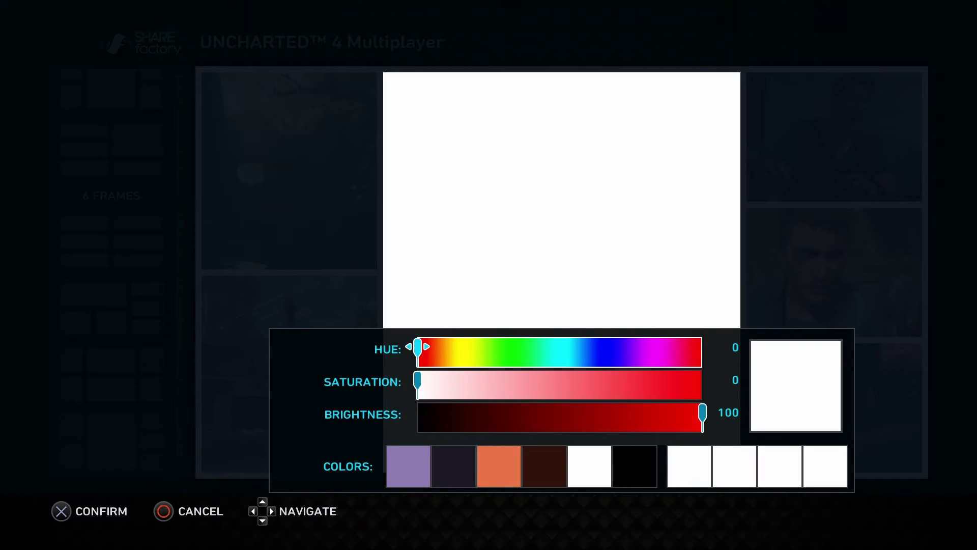
pyautogui.press('Right')
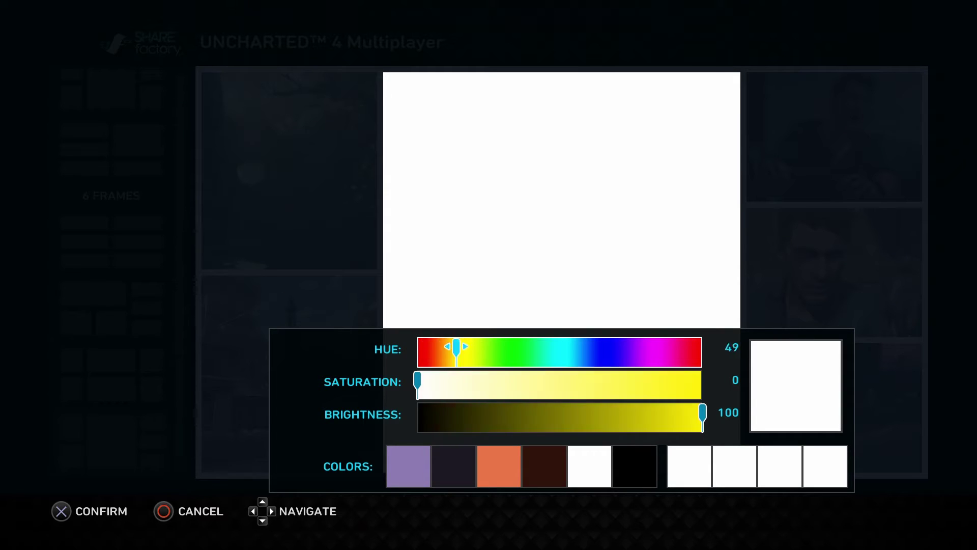
pyautogui.press('Down')
pyautogui.press('Right')
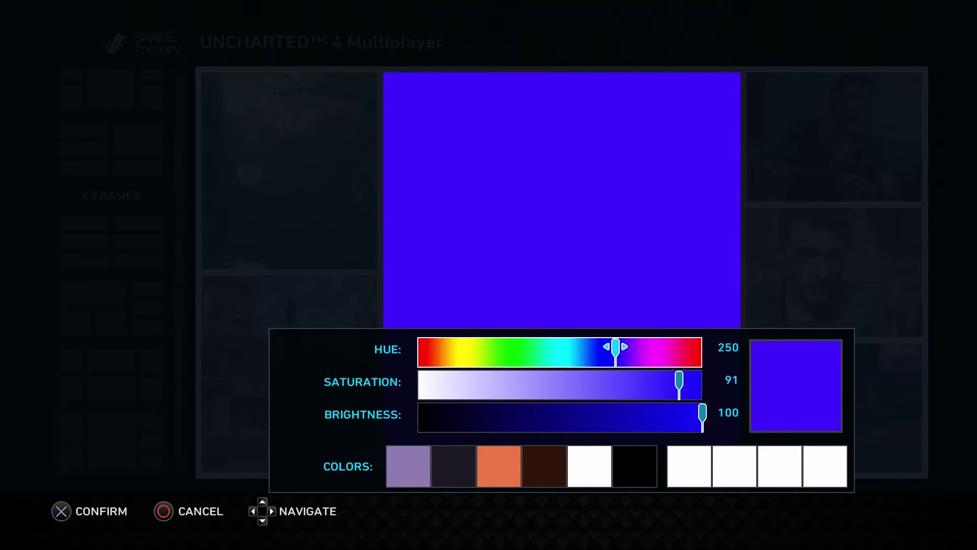
pyautogui.press('Return')
pyautogui.press('Return')
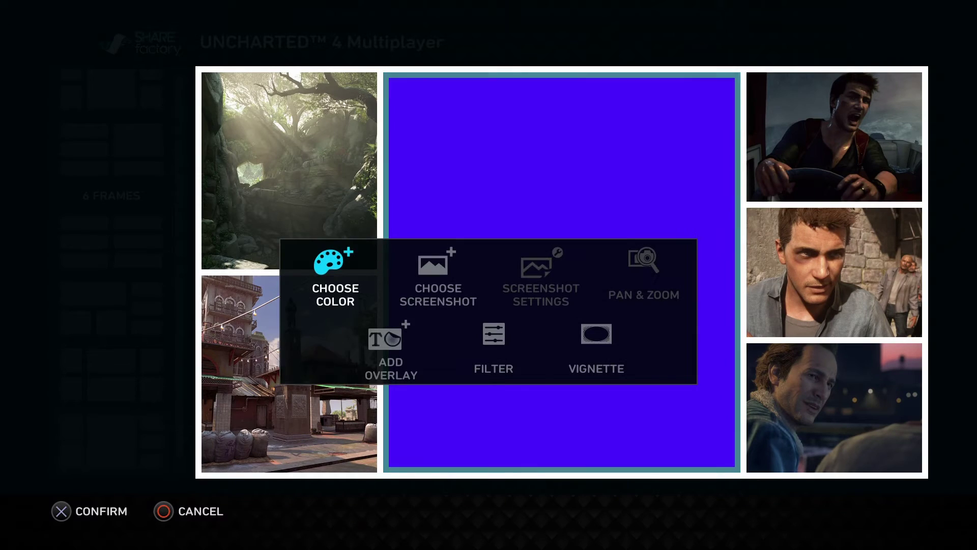
pyautogui.press('Return')
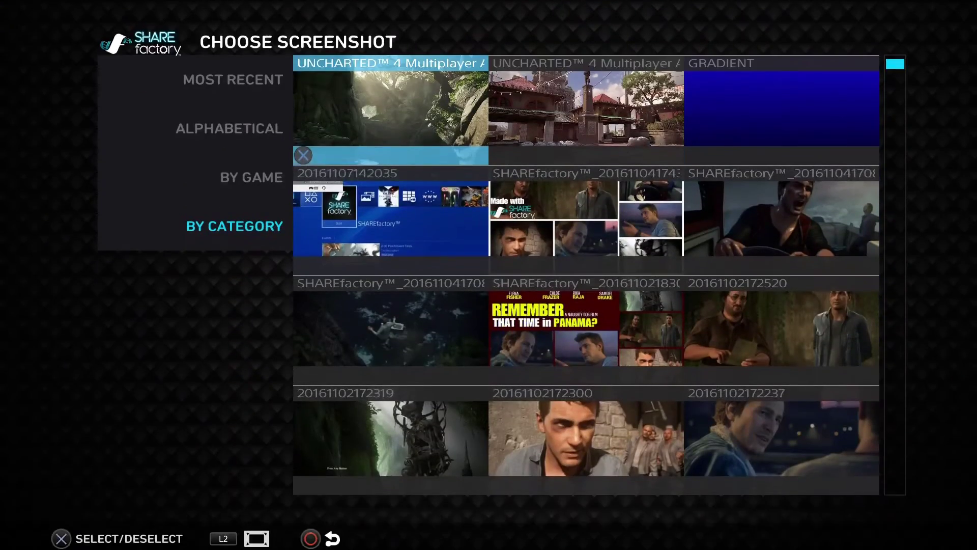
# - Place the GRADIENT image in the centre frame with lavender Color1 at angle 90.0
pyautogui.press('Right')
pyautogui.press('Right')
pyautogui.press('Return')
pyautogui.press('s')
pyautogui.press('Escape')
pyautogui.press('Return')
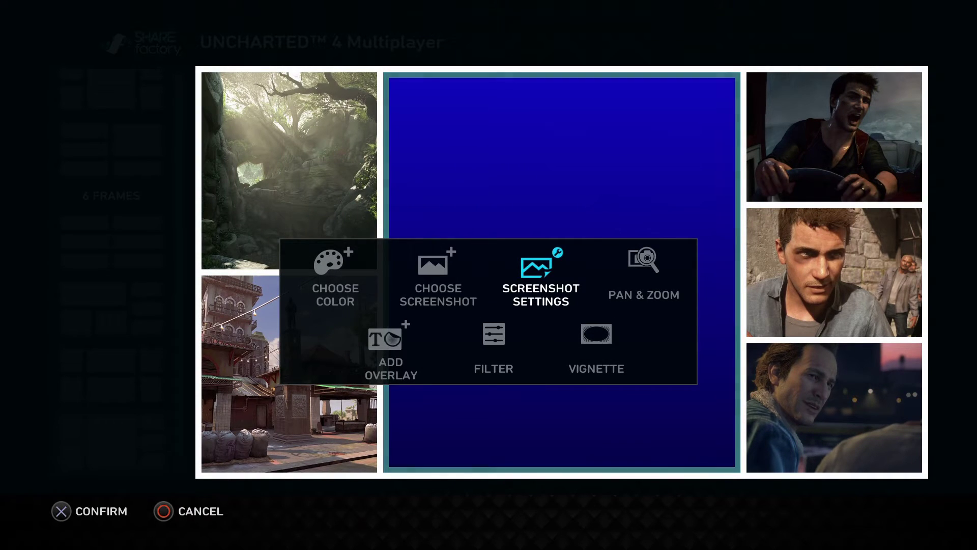
pyautogui.press('Return')
pyautogui.press('Return')
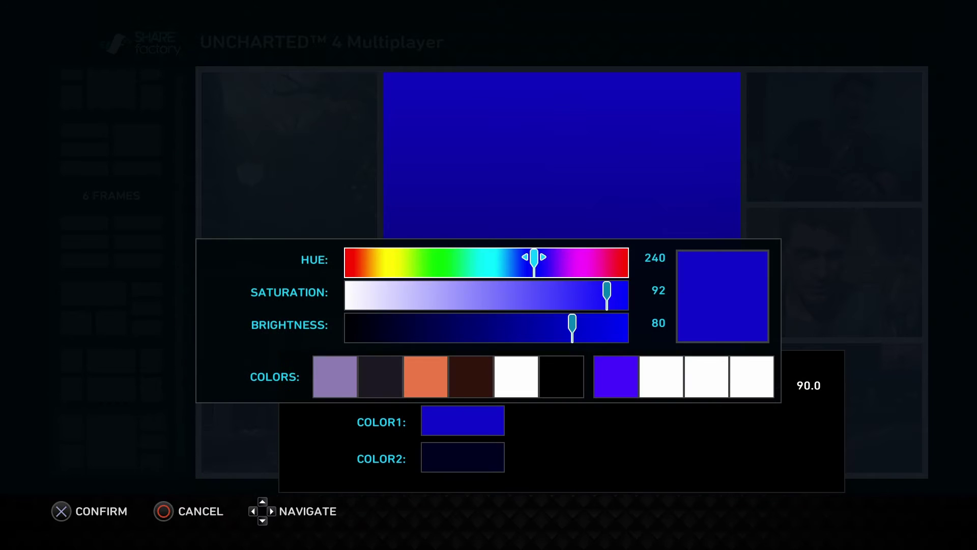
pyautogui.press('Return')
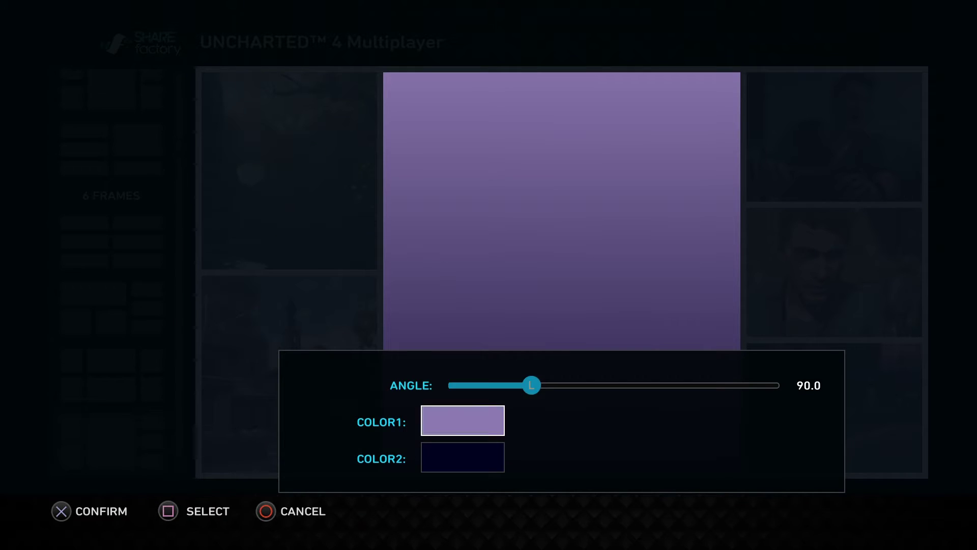
pyautogui.press('Return')
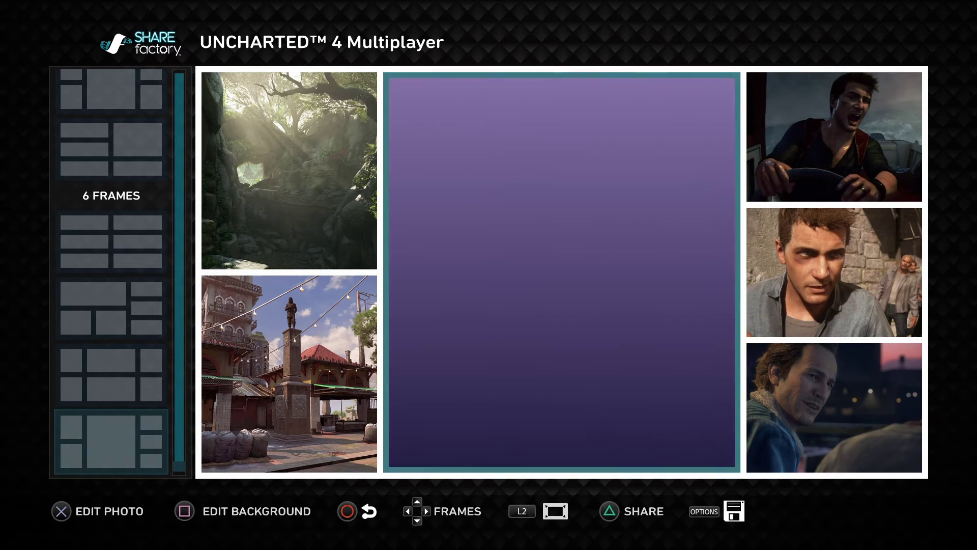
# - Set the collage border spacing to 131 and corner rounding to 90
pyautogui.press('s')
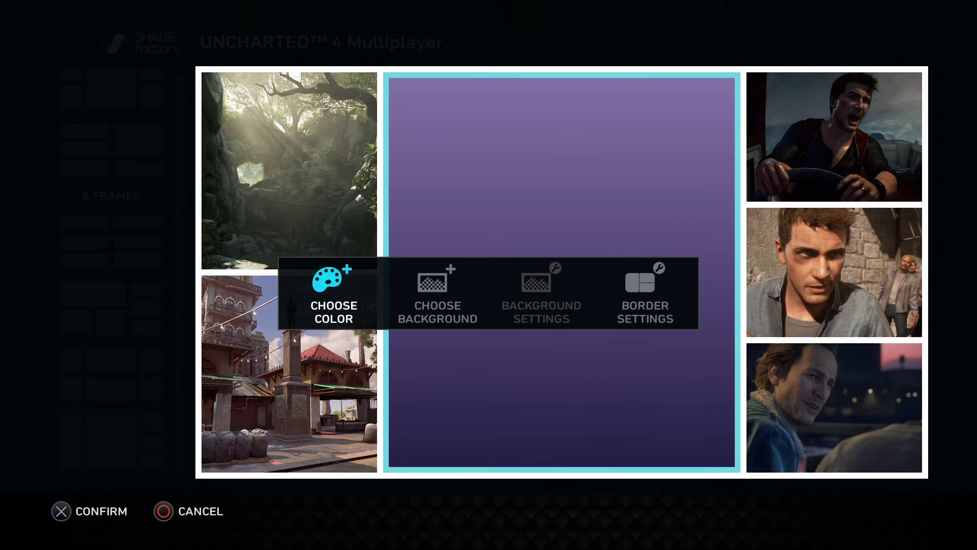
pyautogui.press('Right')
pyautogui.press('Right')
pyautogui.press('Return')
pyautogui.press('Right')
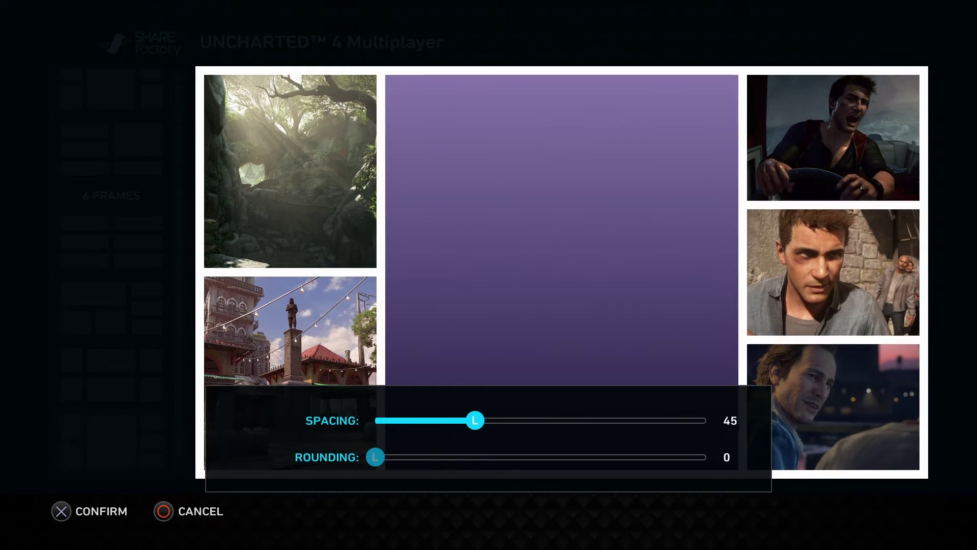
pyautogui.press('Right')
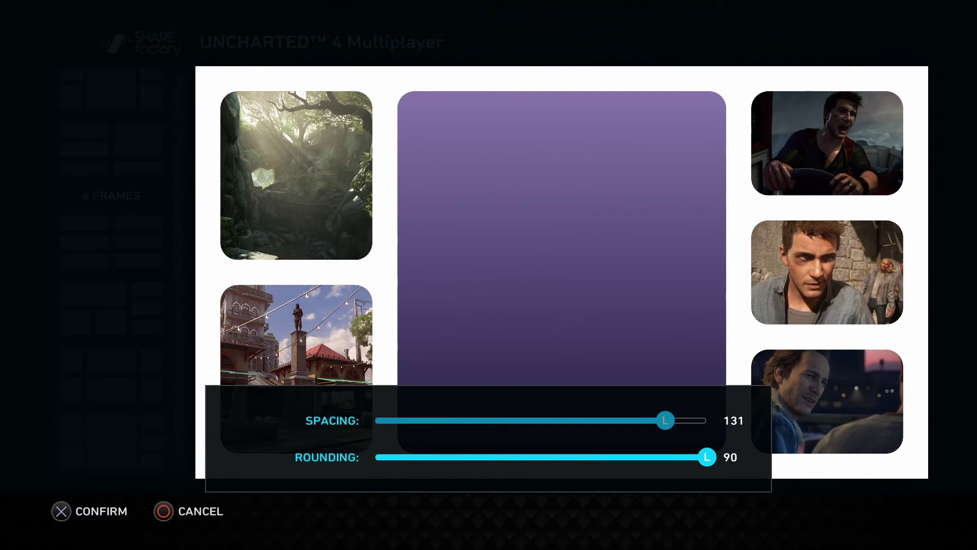
pyautogui.press('Return')
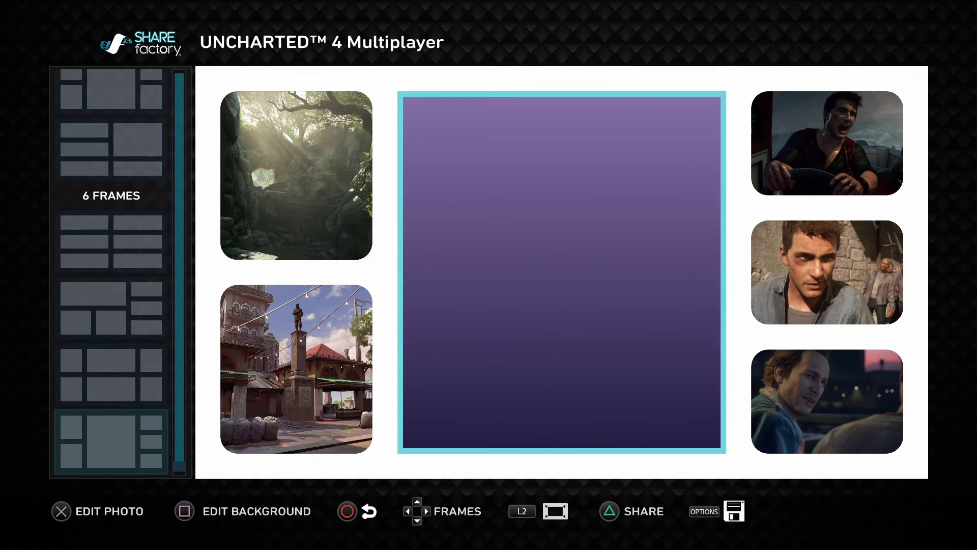
# - Use the second UNCHARTED 4 market-street screenshot as the collage background
pyautogui.press('s')
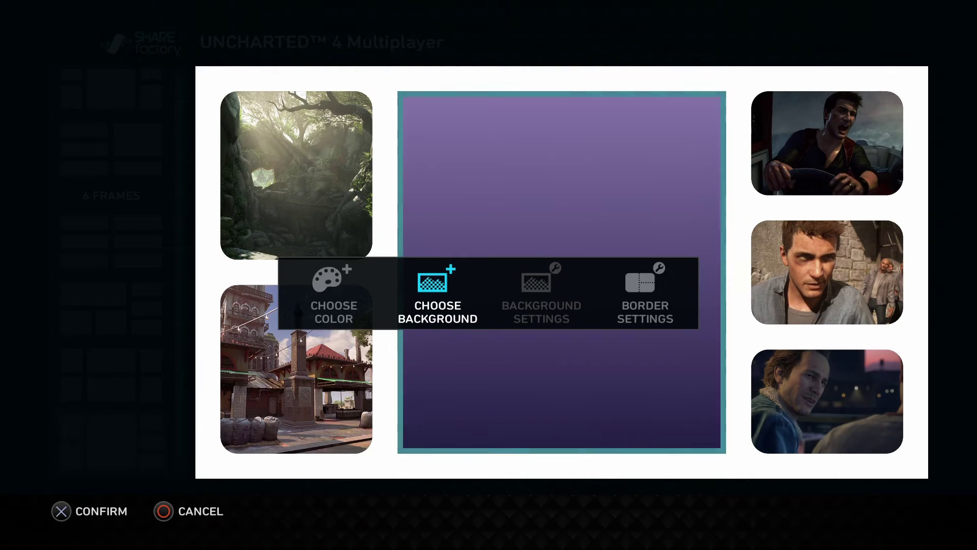
pyautogui.press('Return')
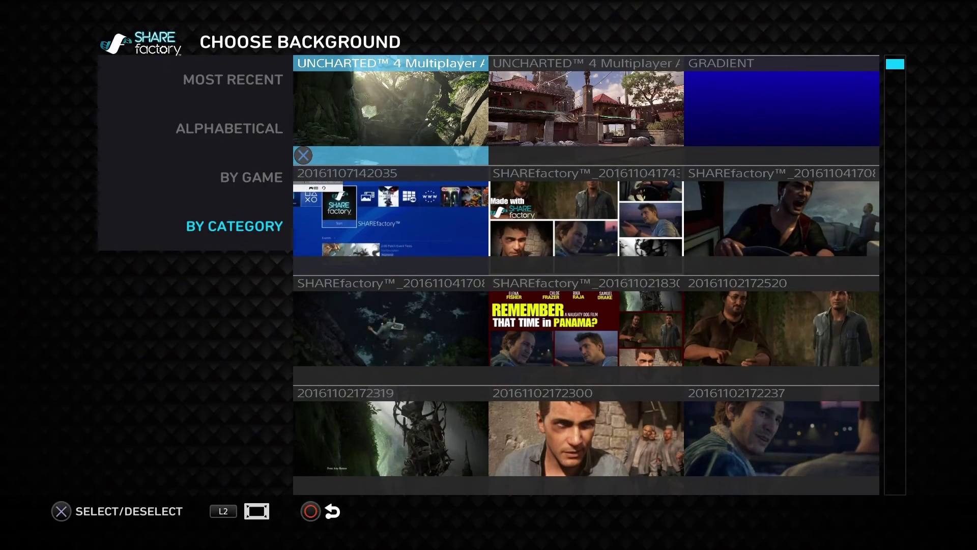
pyautogui.press('Right')
pyautogui.press('Return')
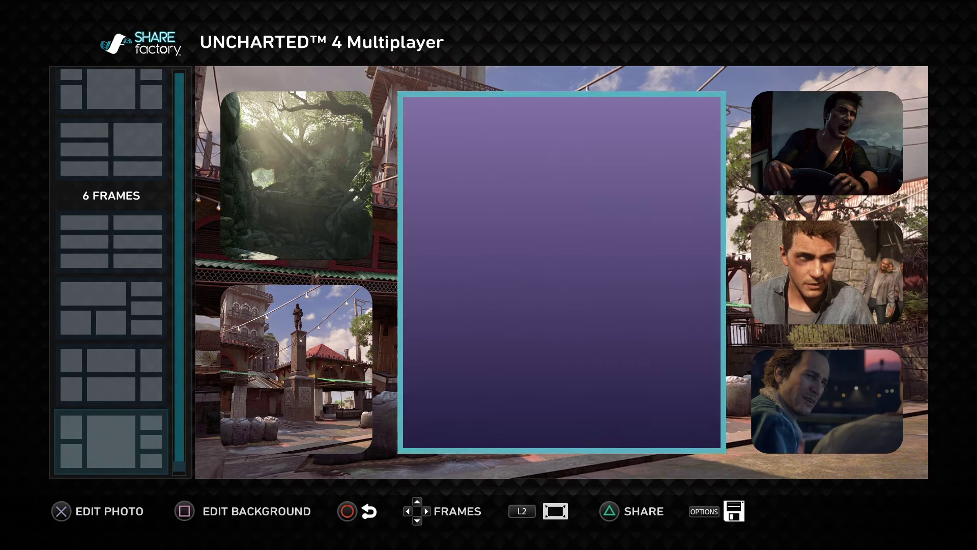
pyautogui.press('Right')
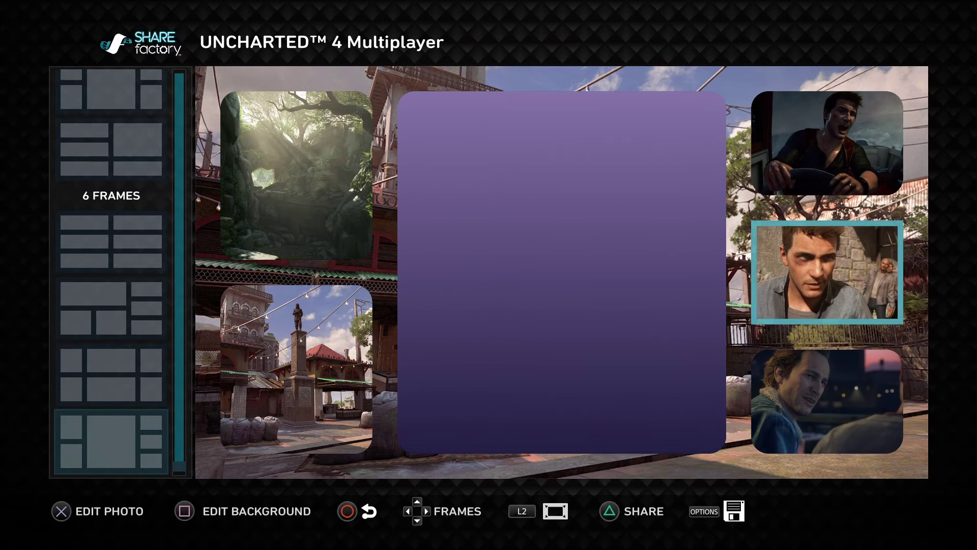
# - Apply the Wind filter to the right-middle character close-up
pyautogui.press('Return')
pyautogui.press('Down')
pyautogui.press('Right')
pyautogui.press('Return')
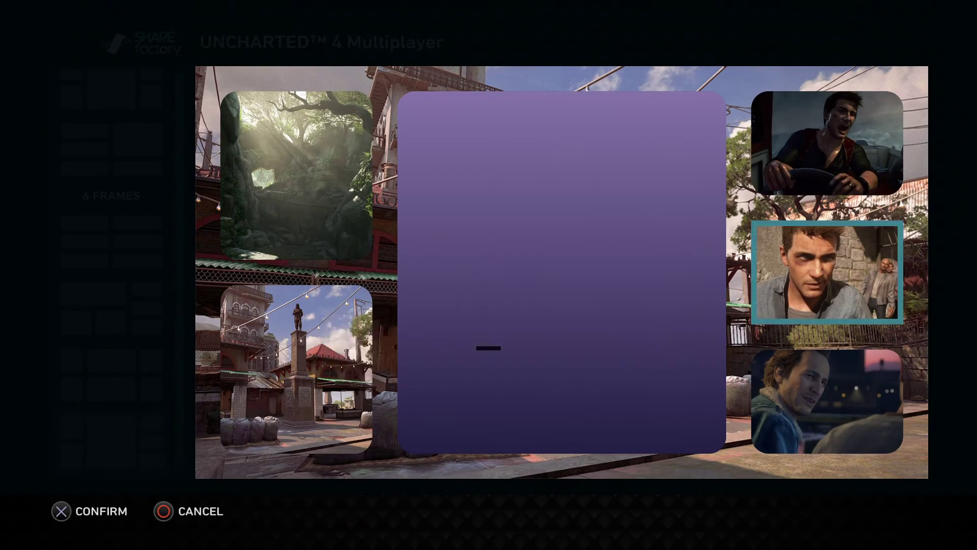
pyautogui.press('Return')
pyautogui.press('Down')
pyautogui.press('Down')
pyautogui.press('Down')
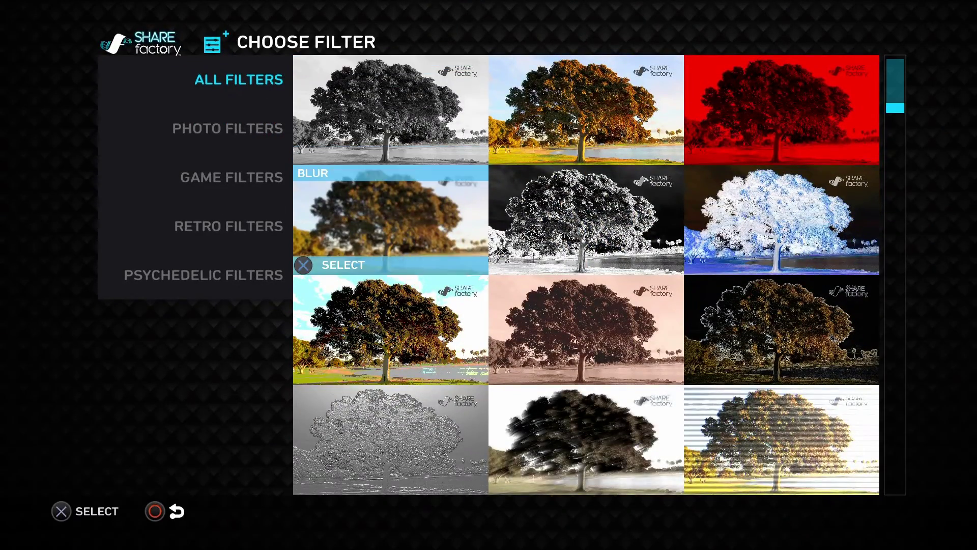
pyautogui.press('Right')
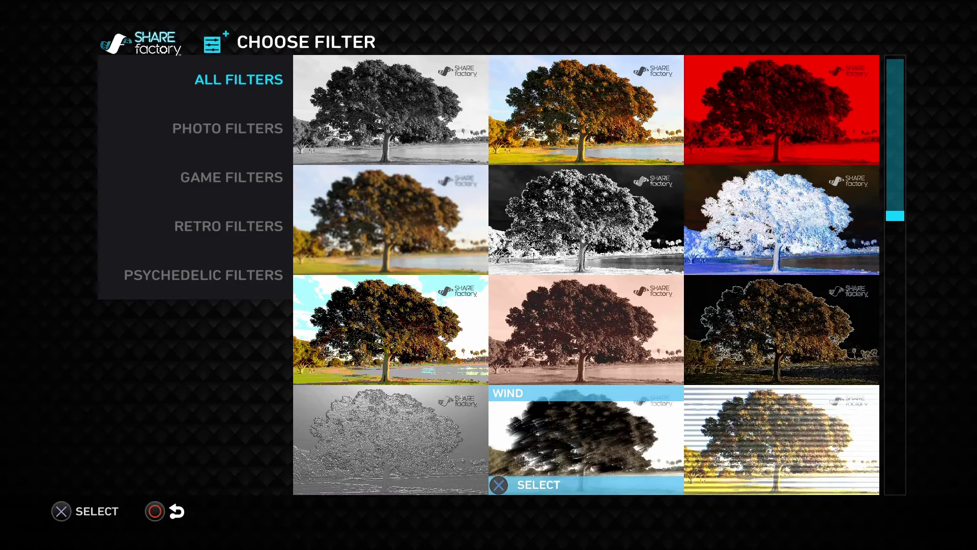
pyautogui.press('Return')
pyautogui.press('Down')
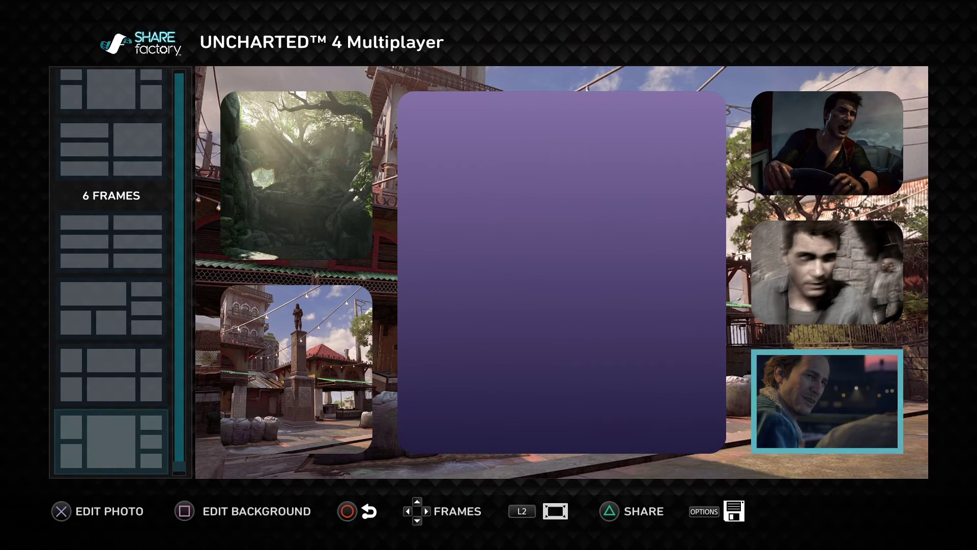
# - Add a vignette to the bottom-right photo with intensity 1.49, inner radius 0.08, outer radius 0.53
pyautogui.press('Return')
pyautogui.press('Return')
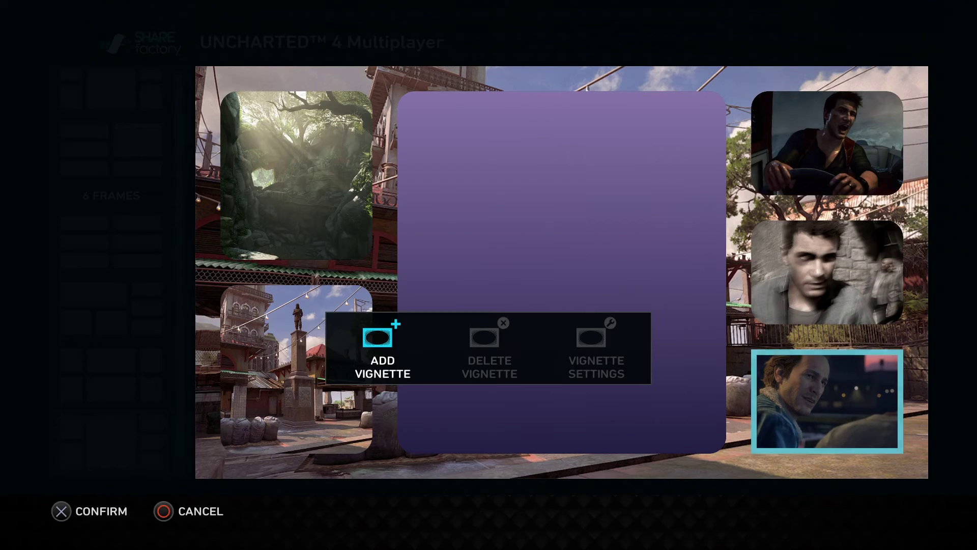
pyautogui.press('Return')
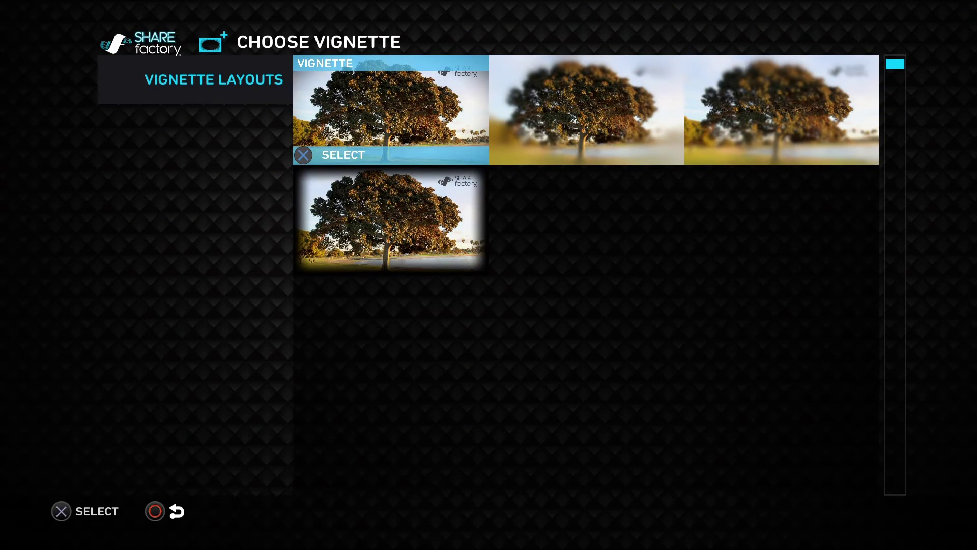
pyautogui.press('Return')
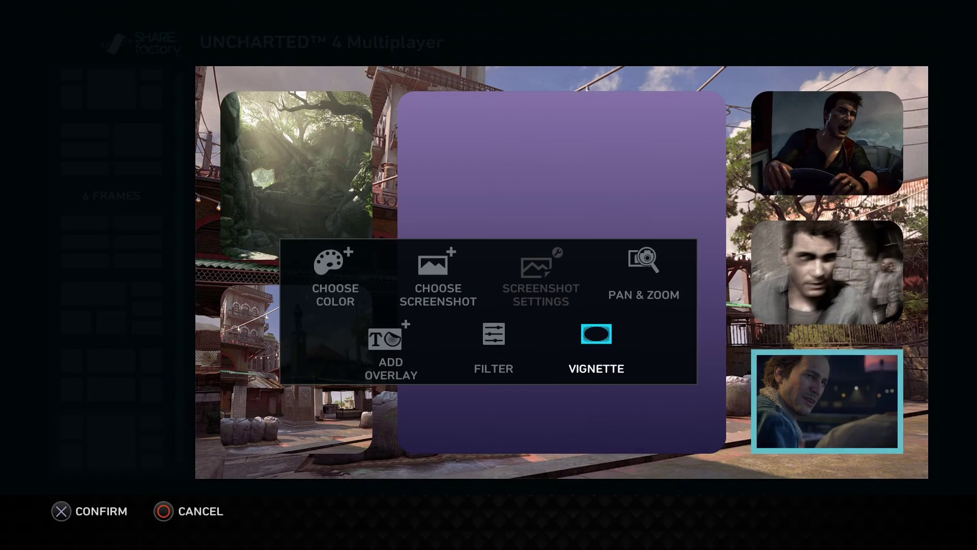
pyautogui.press('Return')
pyautogui.press('Right')
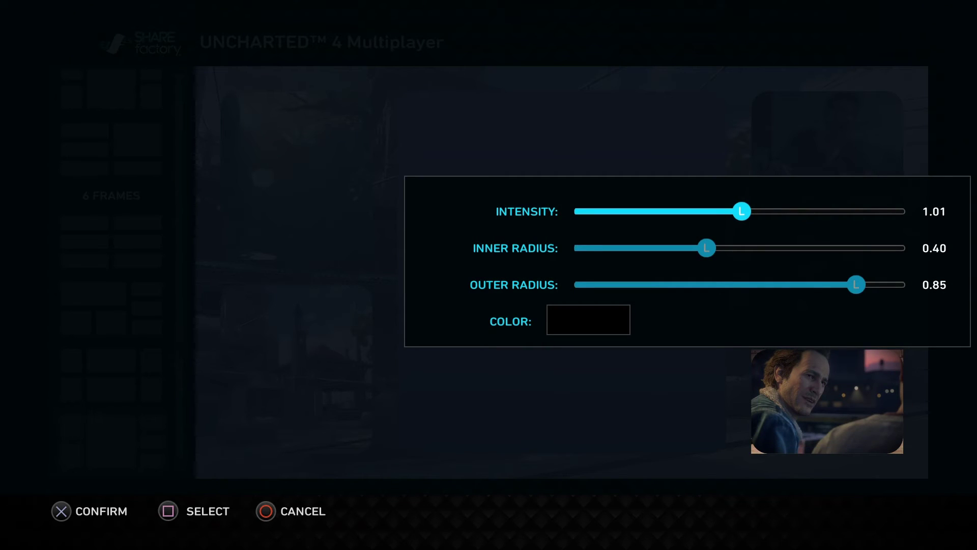
pyautogui.press('Down')
pyautogui.press('Left')
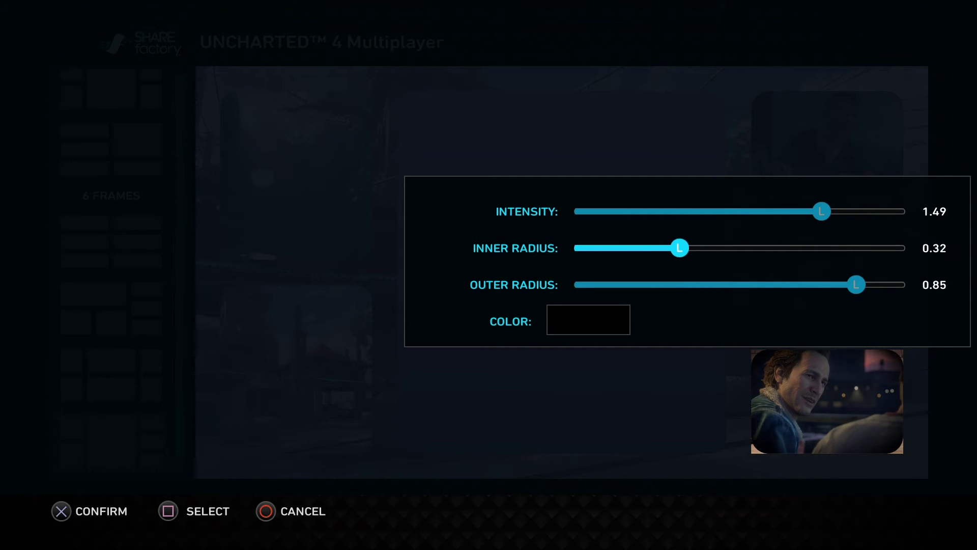
pyautogui.press('Left')
pyautogui.press('Down')
pyautogui.press('Left')
pyautogui.press('Left')
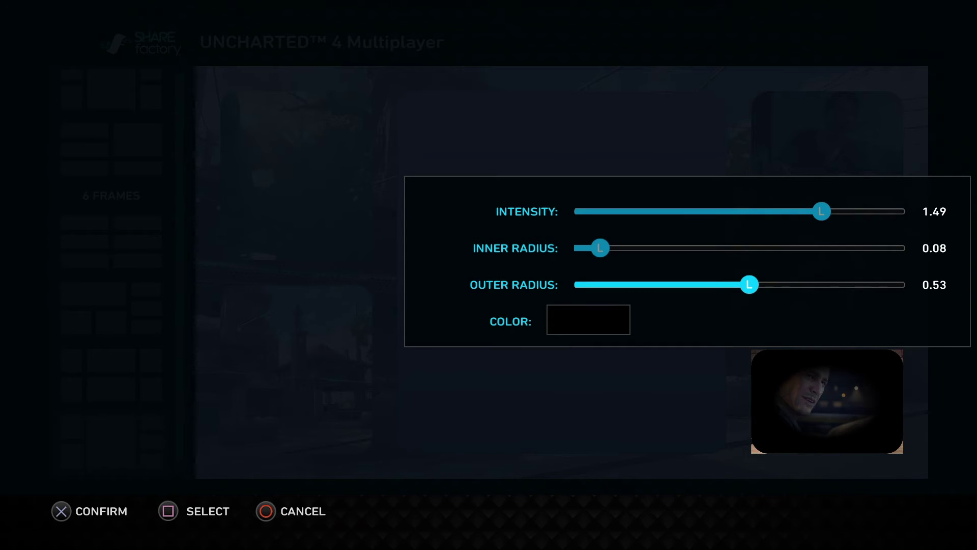
pyautogui.press('Return')
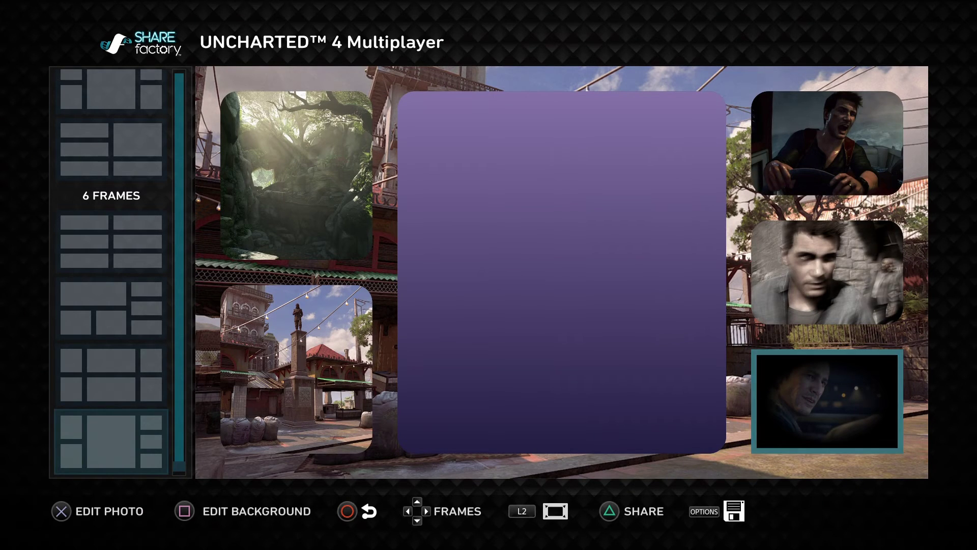
# - Browse the overlay categories and stickers, then settle on the Text overlays
pyautogui.press('Return')
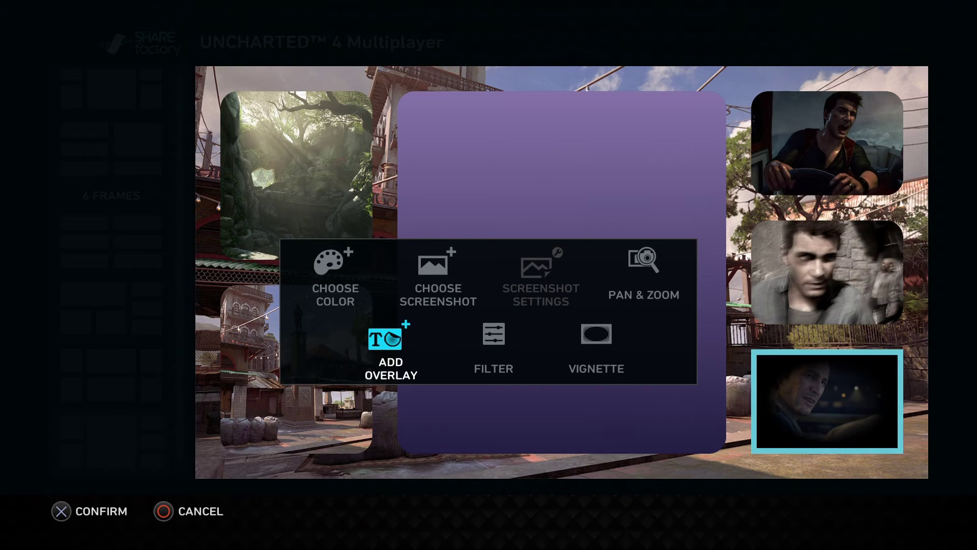
pyautogui.press('Return')
pyautogui.press('Left')
pyautogui.press('Down')
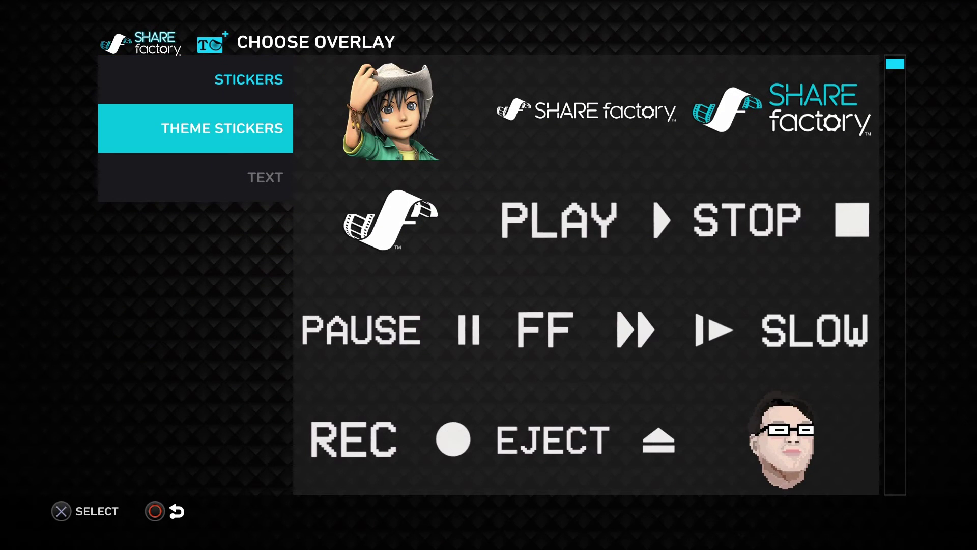
pyautogui.press('Return')
pyautogui.press('Right')
pyautogui.press('Left')
pyautogui.press('Left')
pyautogui.press('Down')
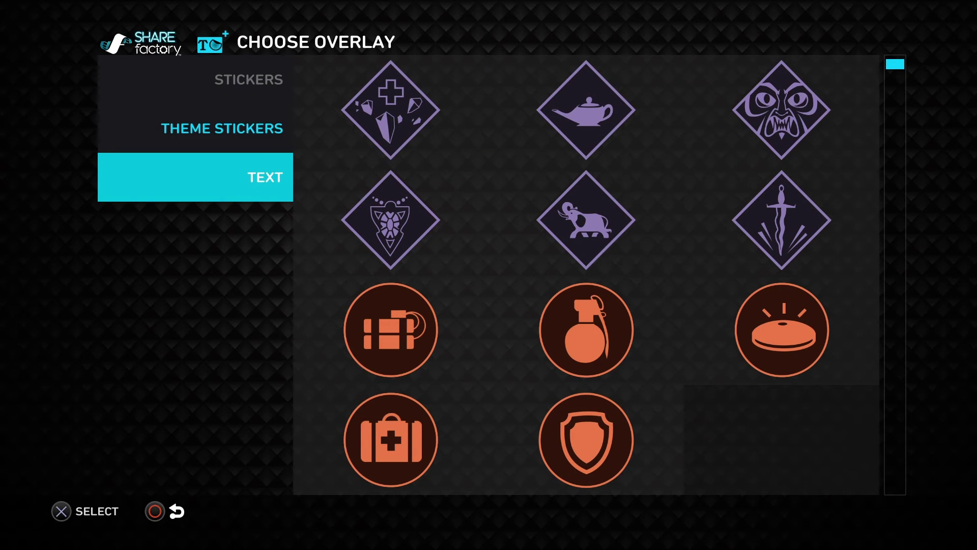
pyautogui.press('Up')
pyautogui.press('Up')
pyautogui.press('Return')
pyautogui.press('Left')
pyautogui.press('Down')
pyautogui.press('Down')
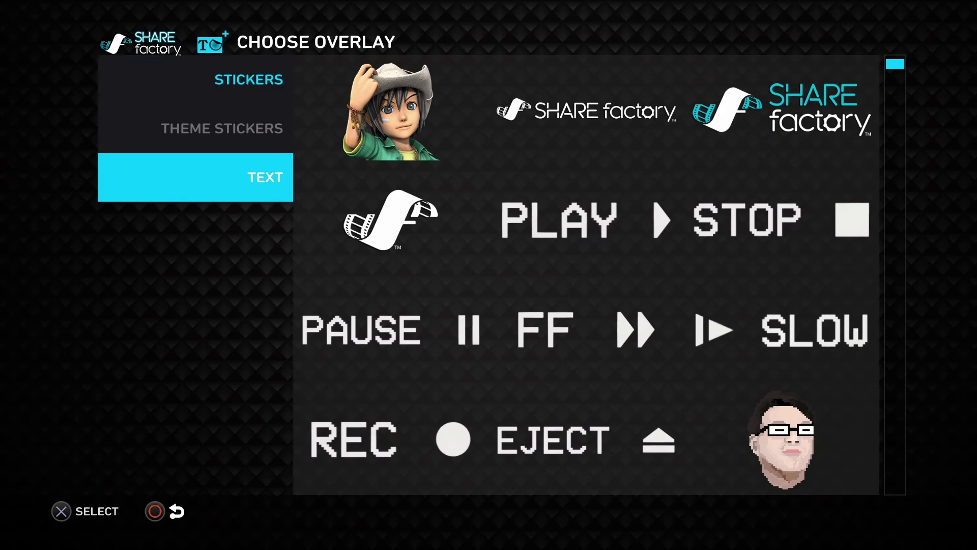
pyautogui.press('Return')
# - Add a bold text overlay reading 'test'
pyautogui.press('Down')
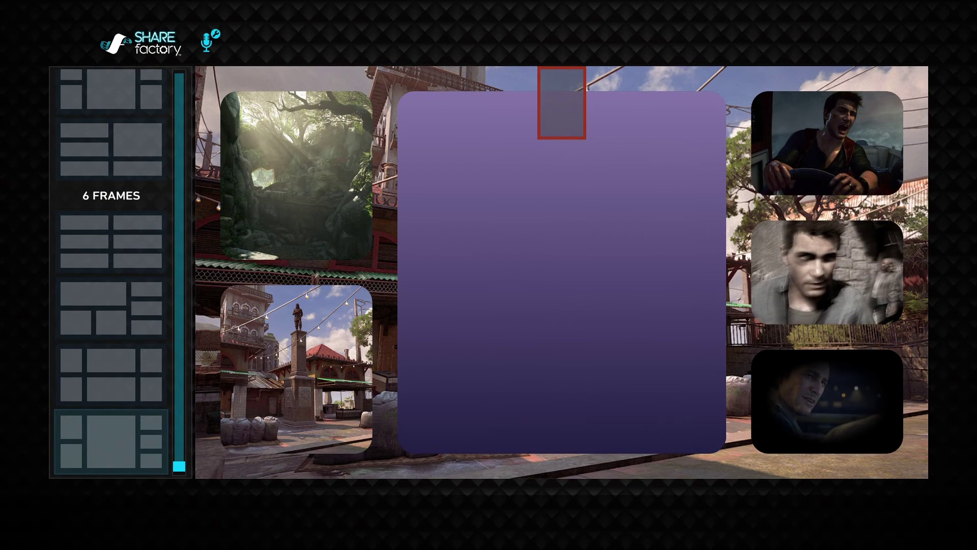
pyautogui.write('test')
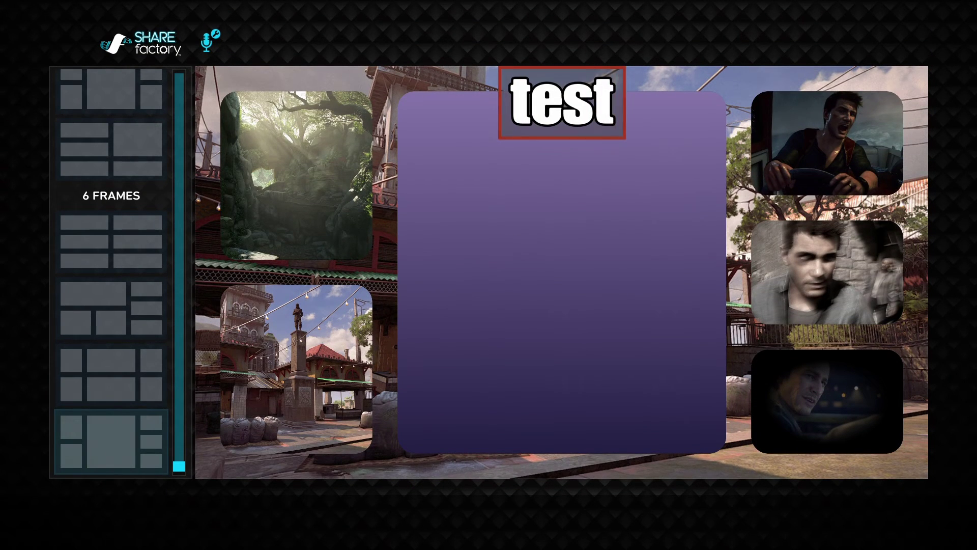
pyautogui.press('Return')
pyautogui.press('Return')
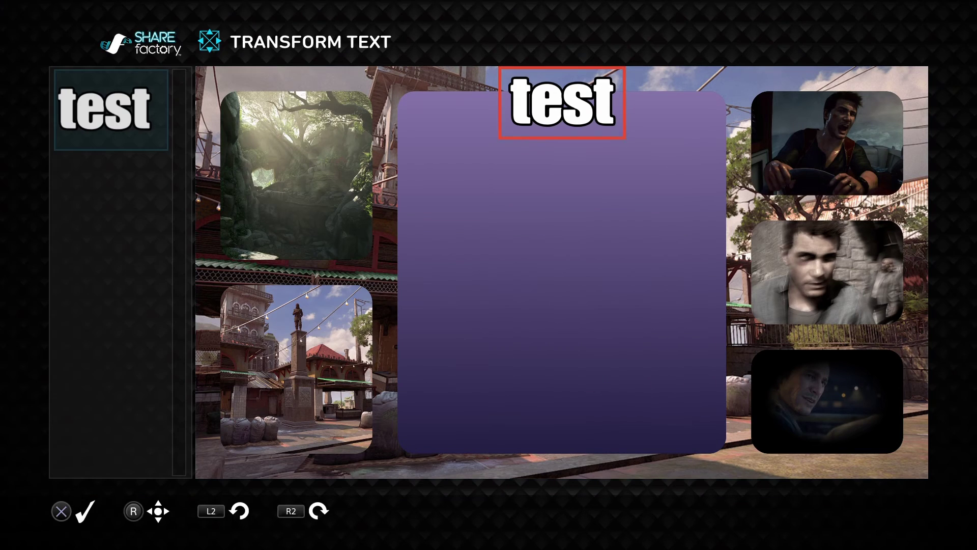
# - Position the 'test' text over the top-left corner of the forest photo
pyautogui.press('Left')
pyautogui.press('Down')
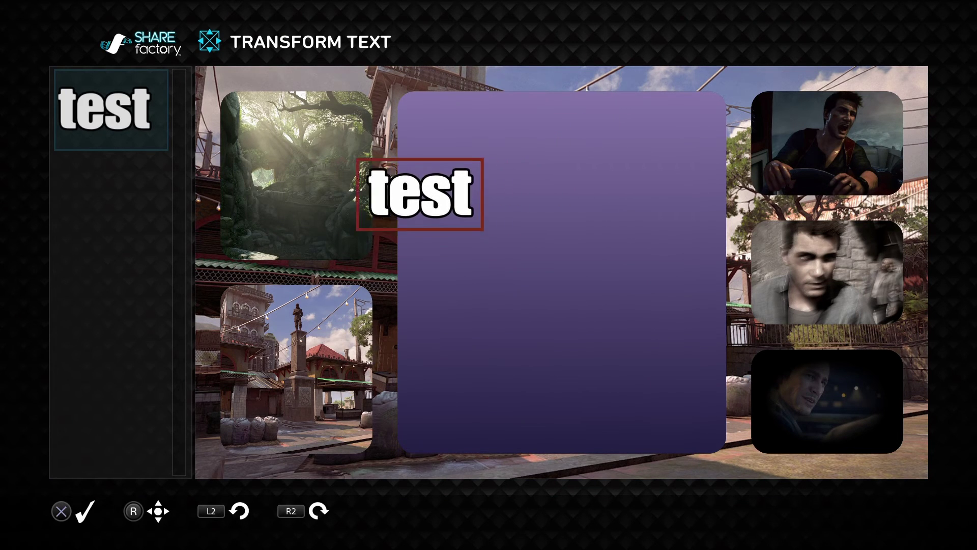
pyautogui.press('Down')
pyautogui.press('Left')
pyautogui.press('Up')
pyautogui.press('Up')
pyautogui.press('Left')
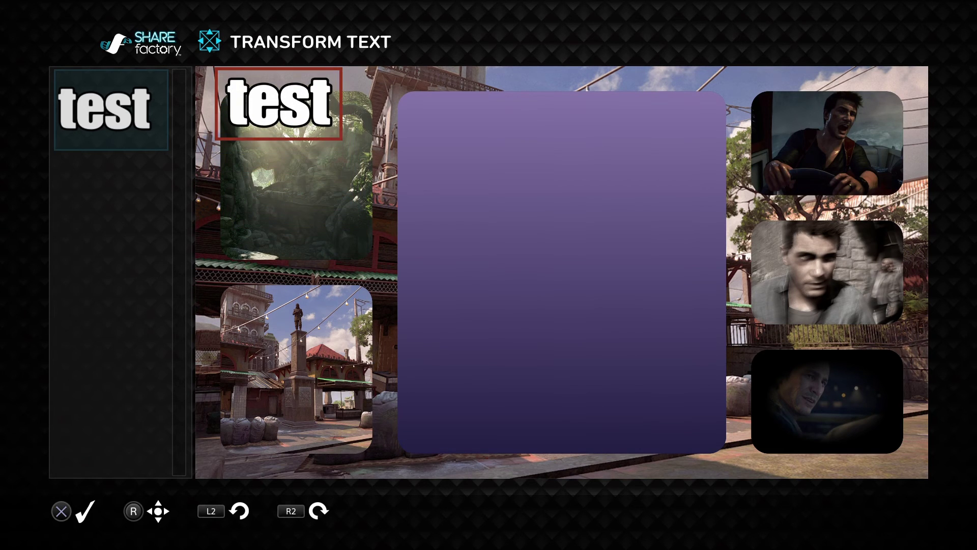
pyautogui.press('Return')
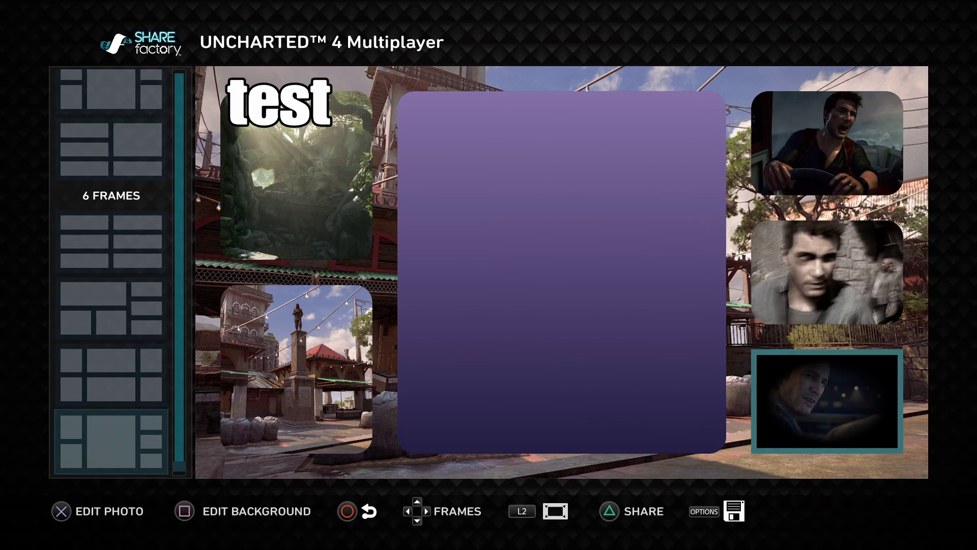
pyautogui.press('Escape')
# - Keep PNG as the export format and export the collage as a photo
pyautogui.press('Right')
pyautogui.press('Right')
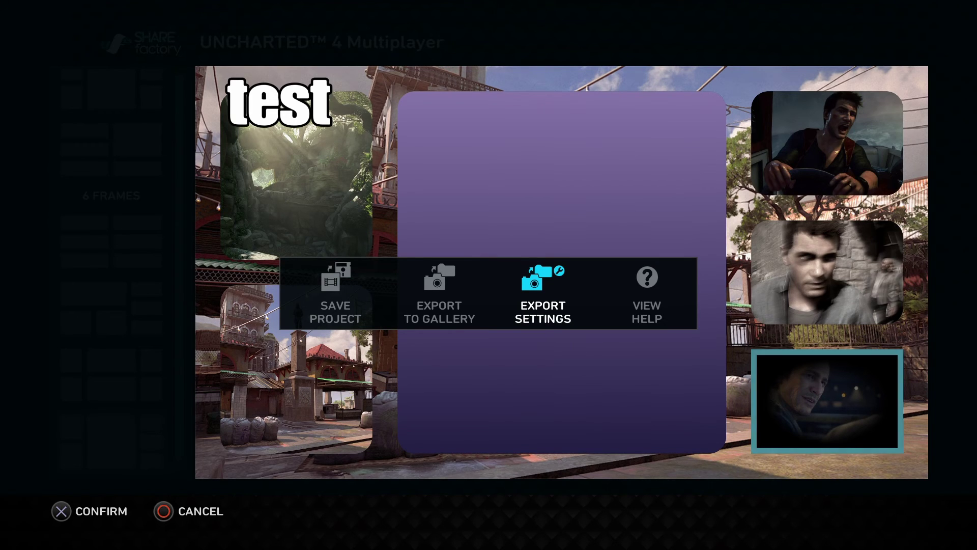
pyautogui.press('Return')
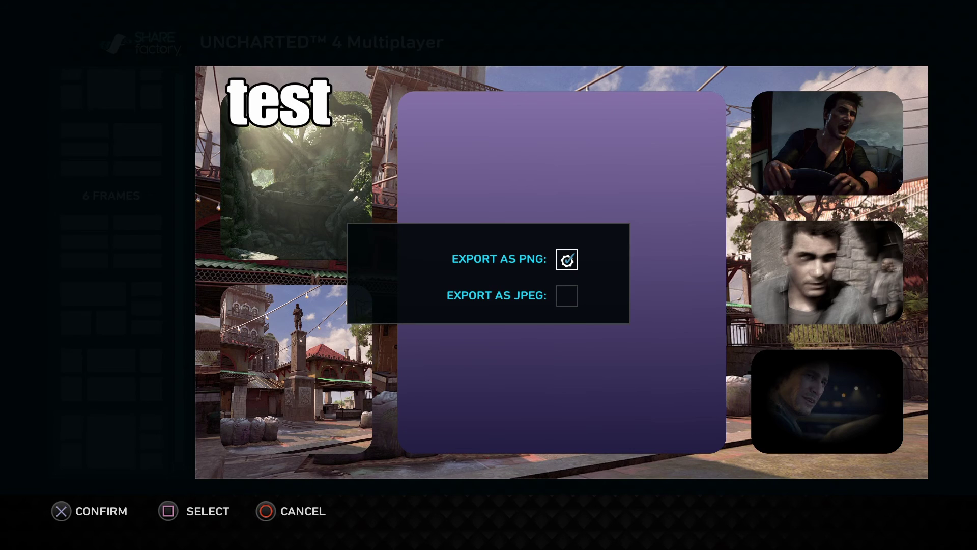
pyautogui.press('Escape')
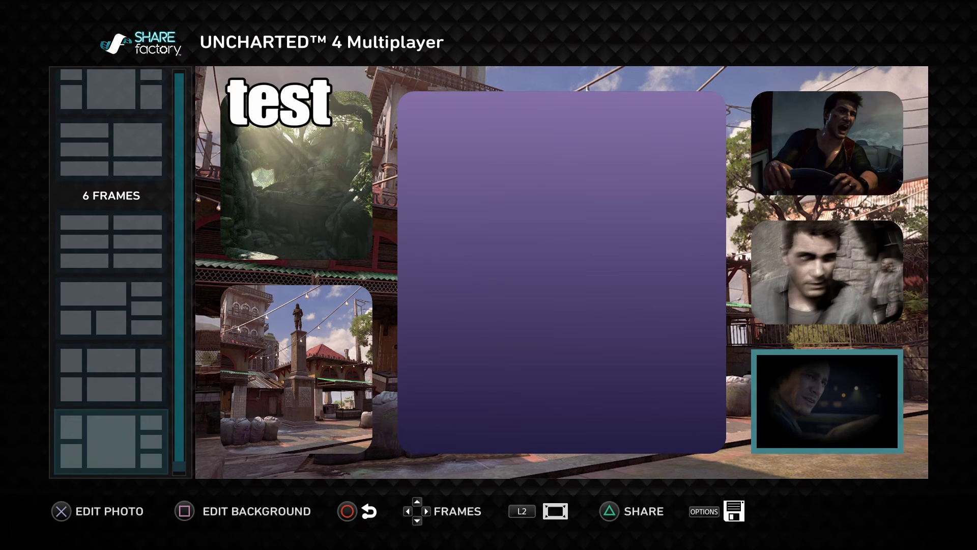
pyautogui.press('Return')
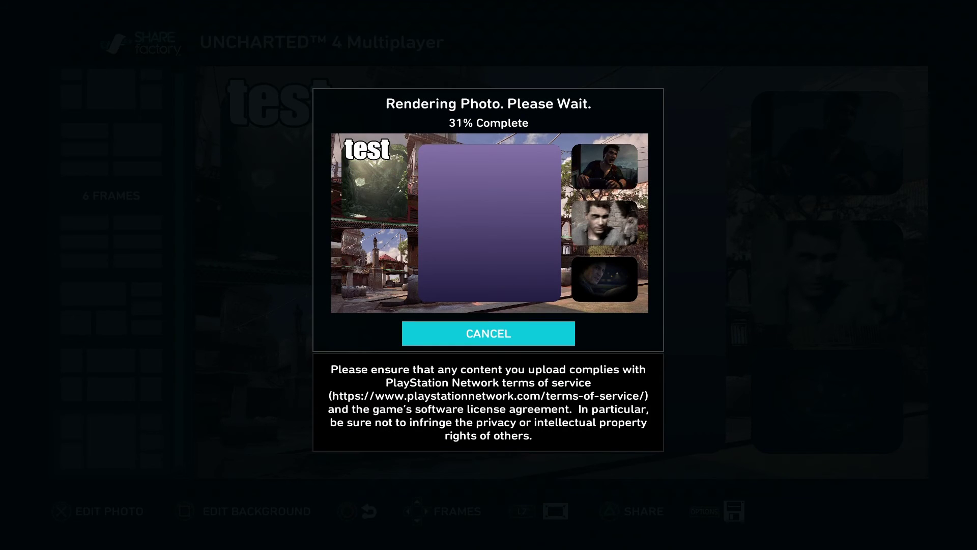